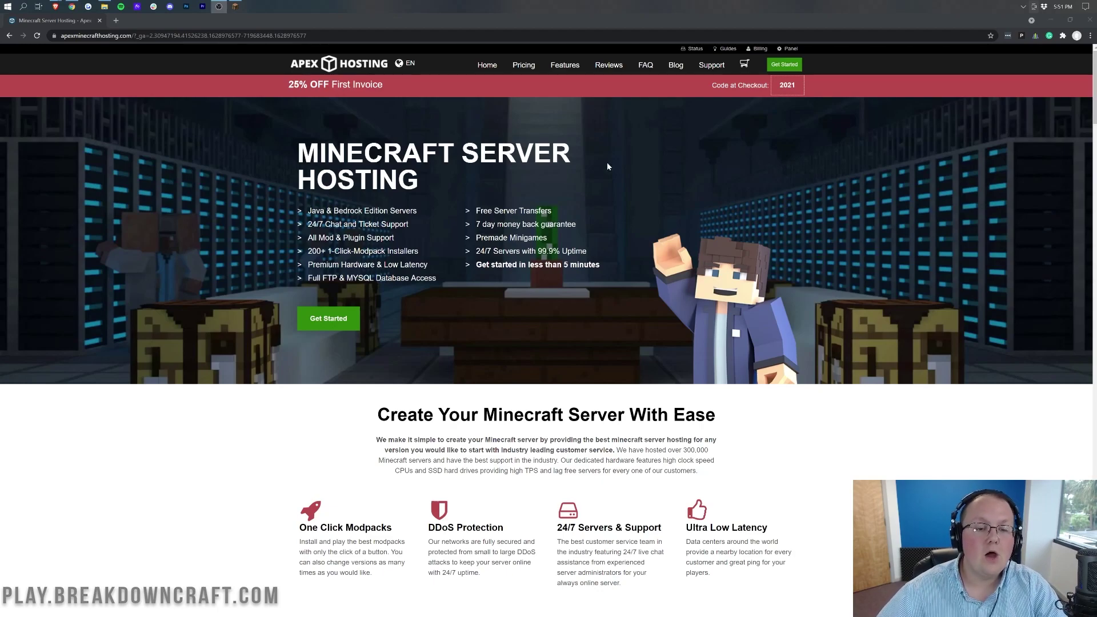
# - Go to the Minecraft server hosting plans and order the 2 GB RAM plan
pyautogui.click(331, 324)
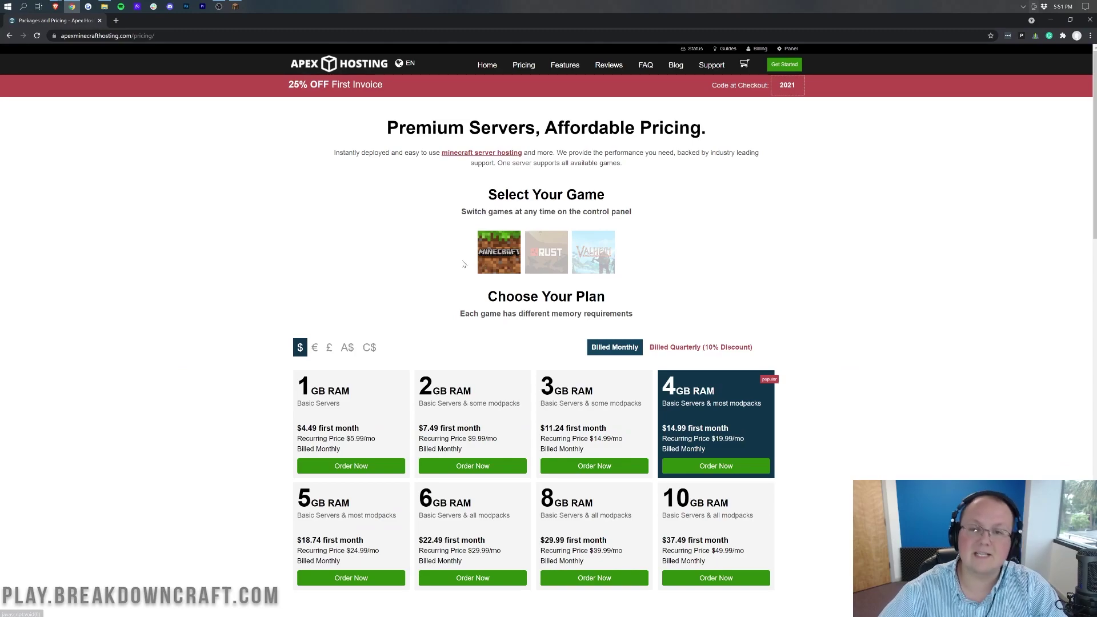
pyautogui.scroll(-4, 457, 250)
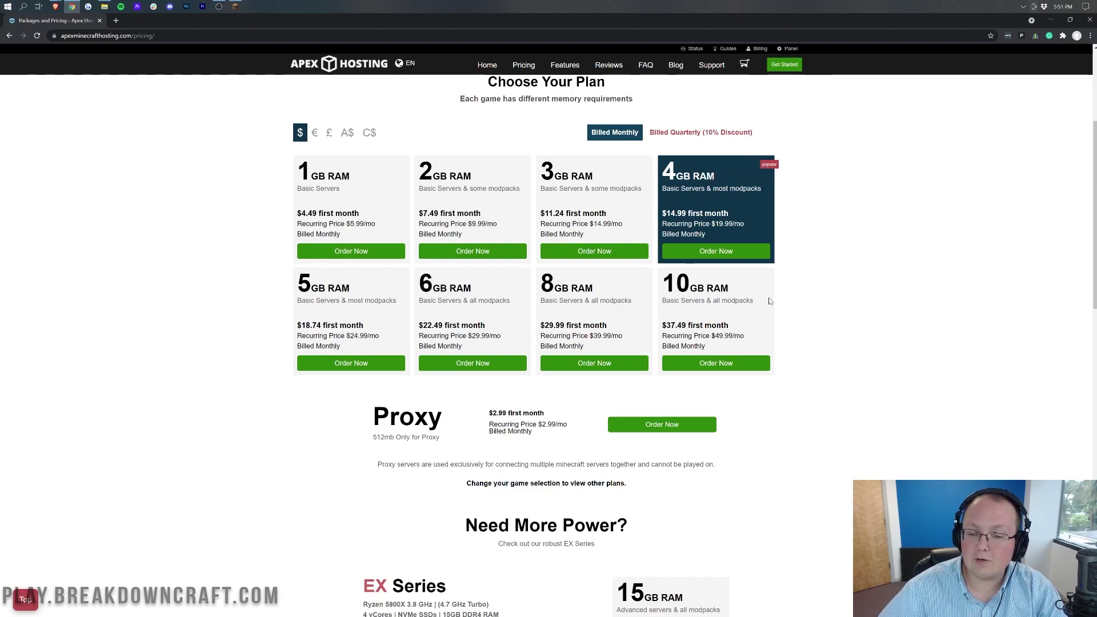
pyautogui.click(474, 255)
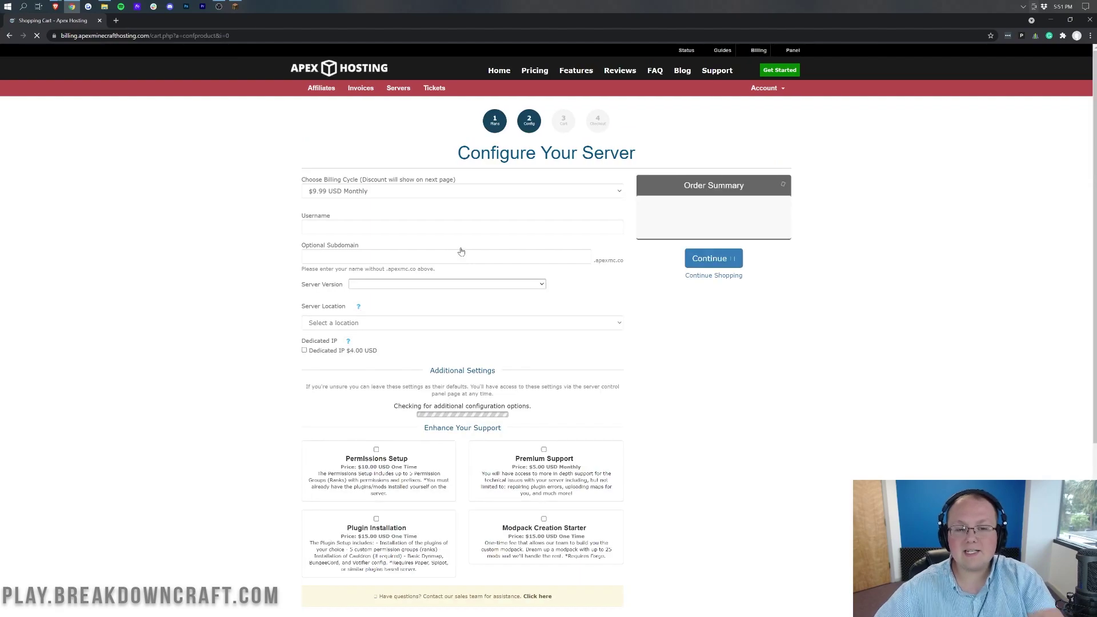
# - Fill in the username for the new server
pyautogui.click(459, 228)
pyautogui.write('N')
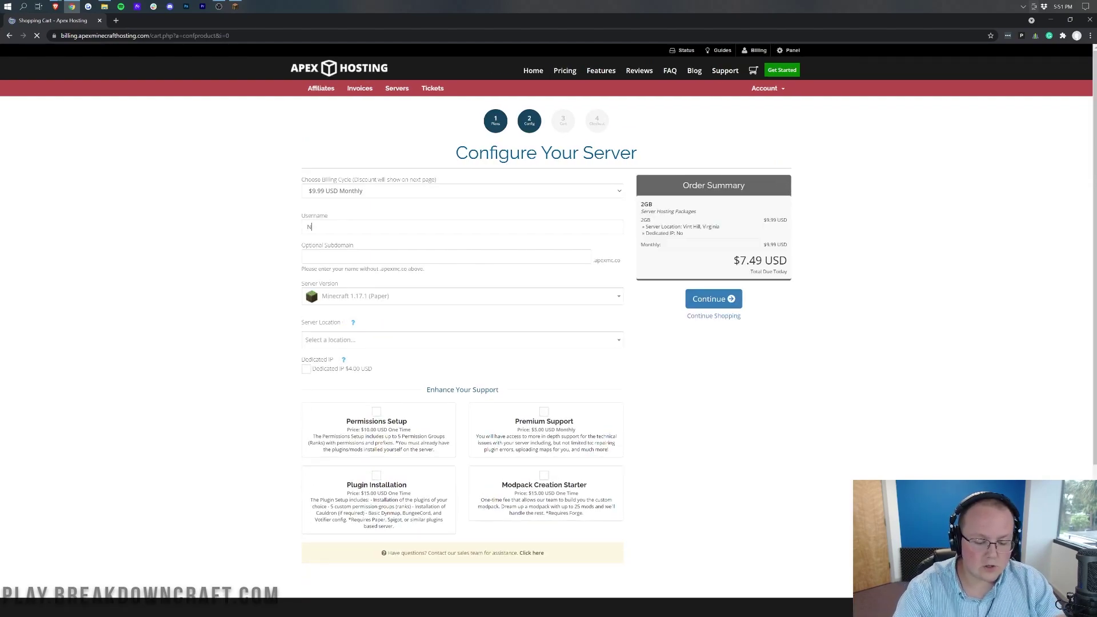
pyautogui.write('ic')
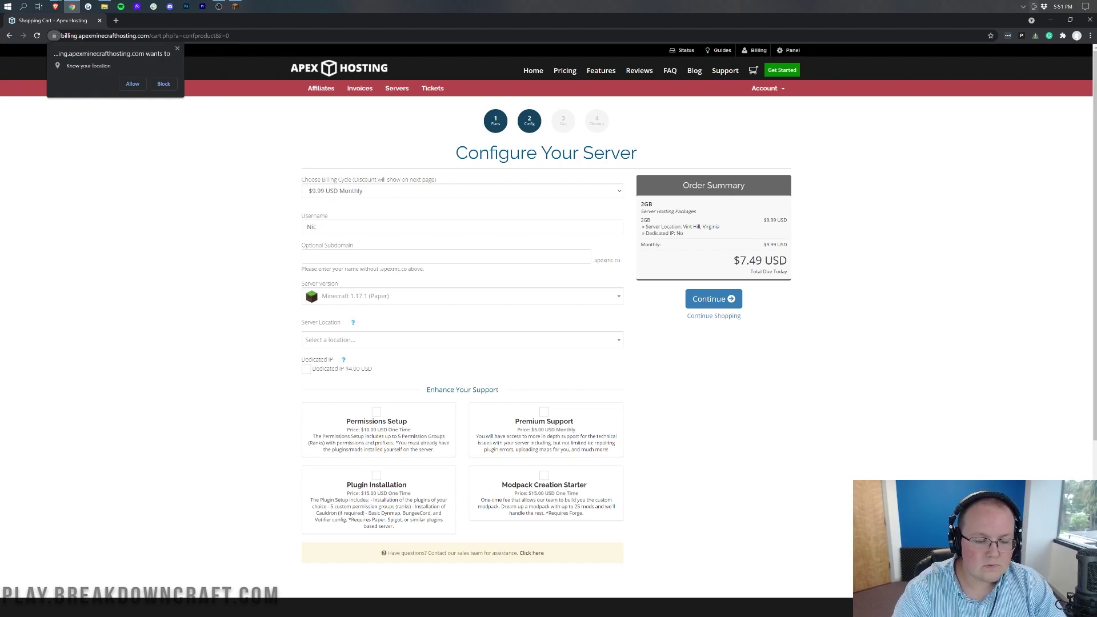
pyautogui.write('sGames')
pyautogui.press('Tab')
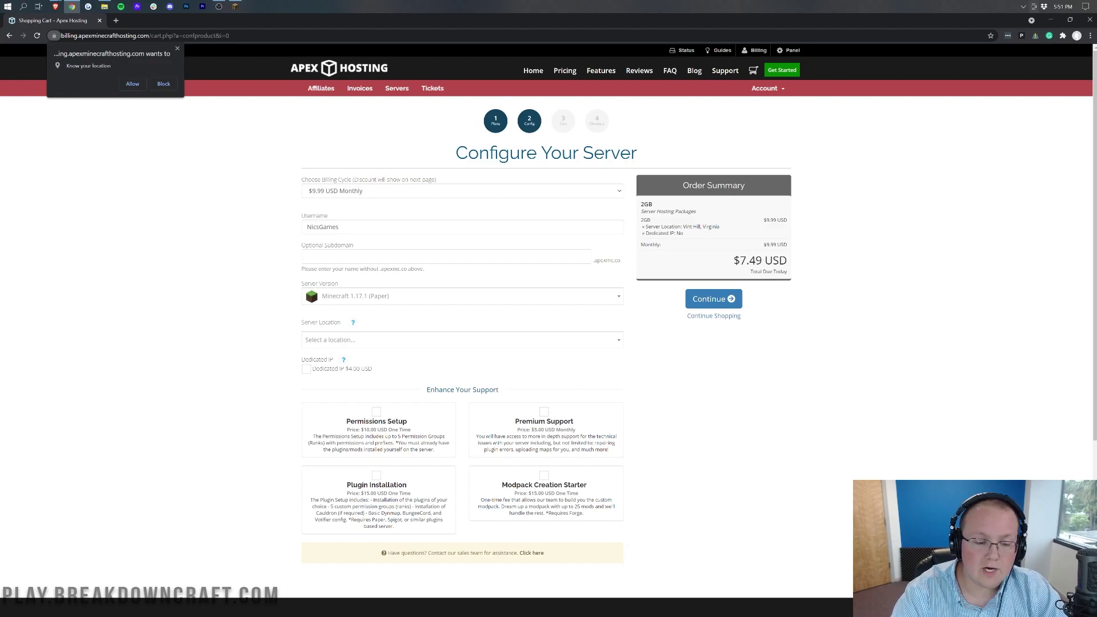
# - Set the server's optional subdomain to tutorialserver1
pyautogui.write('tutorialserver1')
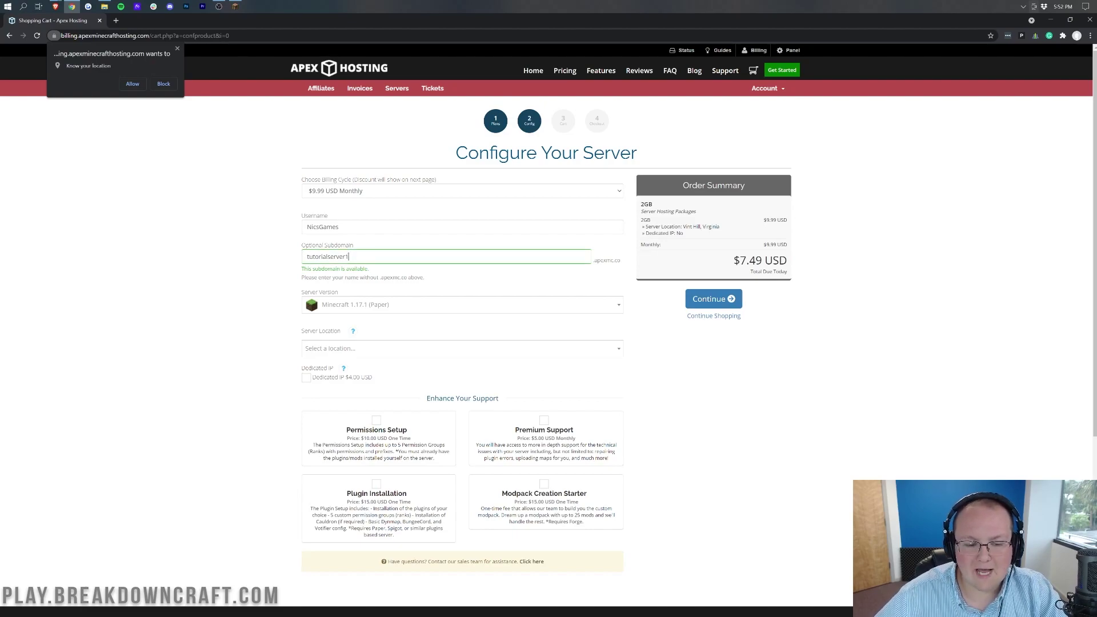
pyautogui.moveTo(309, 256); pyautogui.dragTo(351, 257)
pyautogui.click(351, 257)
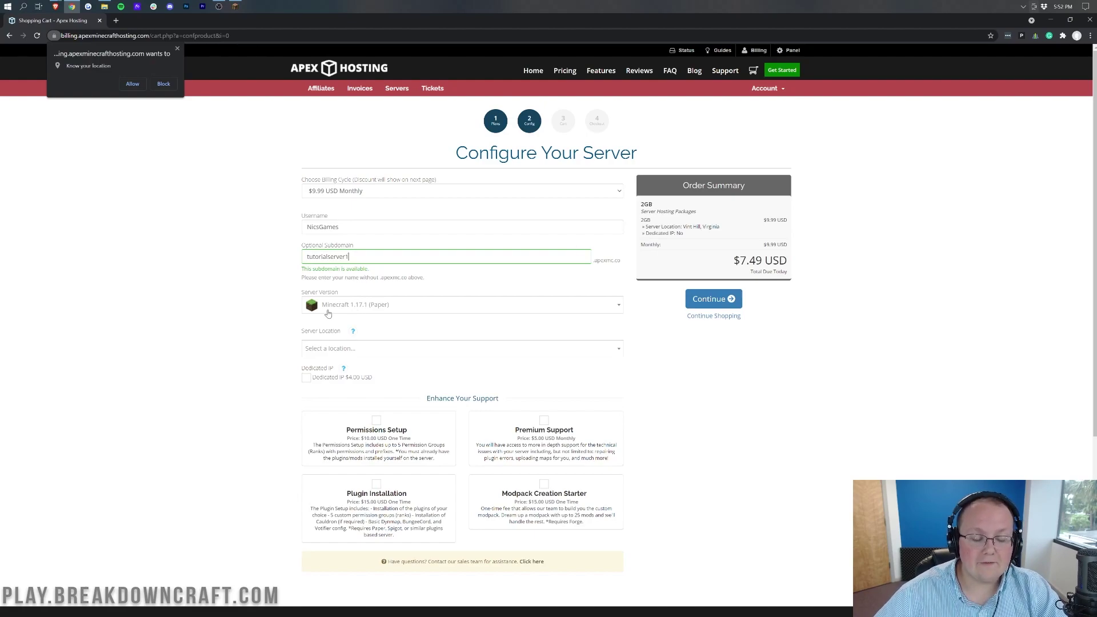
# - Search the server versions for "hunger" and choose Hunger Games 1.17.1
pyautogui.click(398, 307)
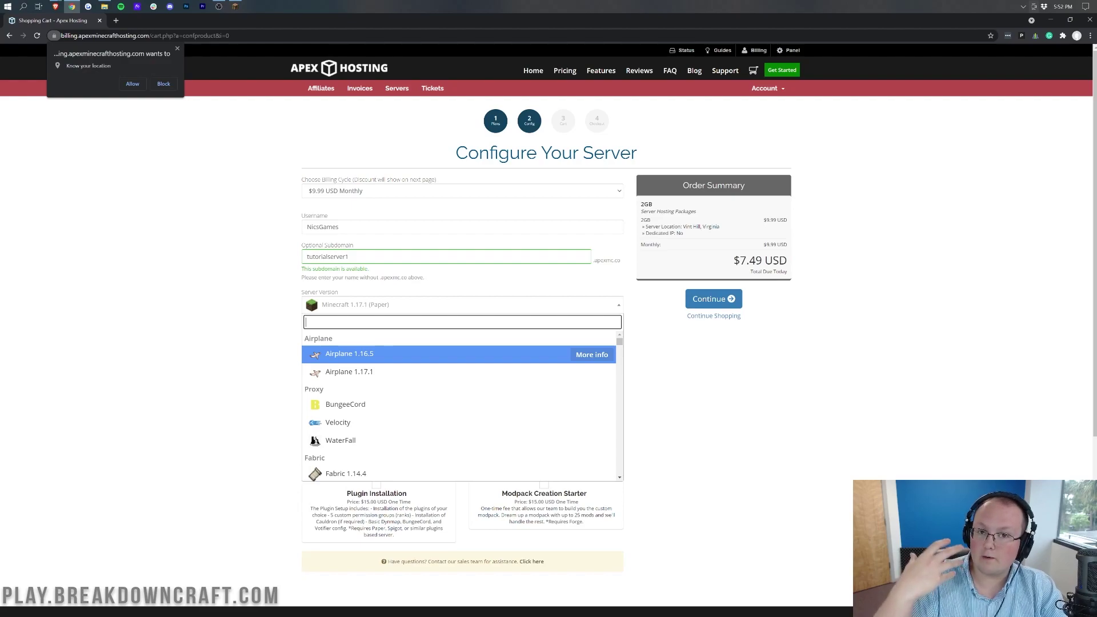
pyautogui.write('hung')
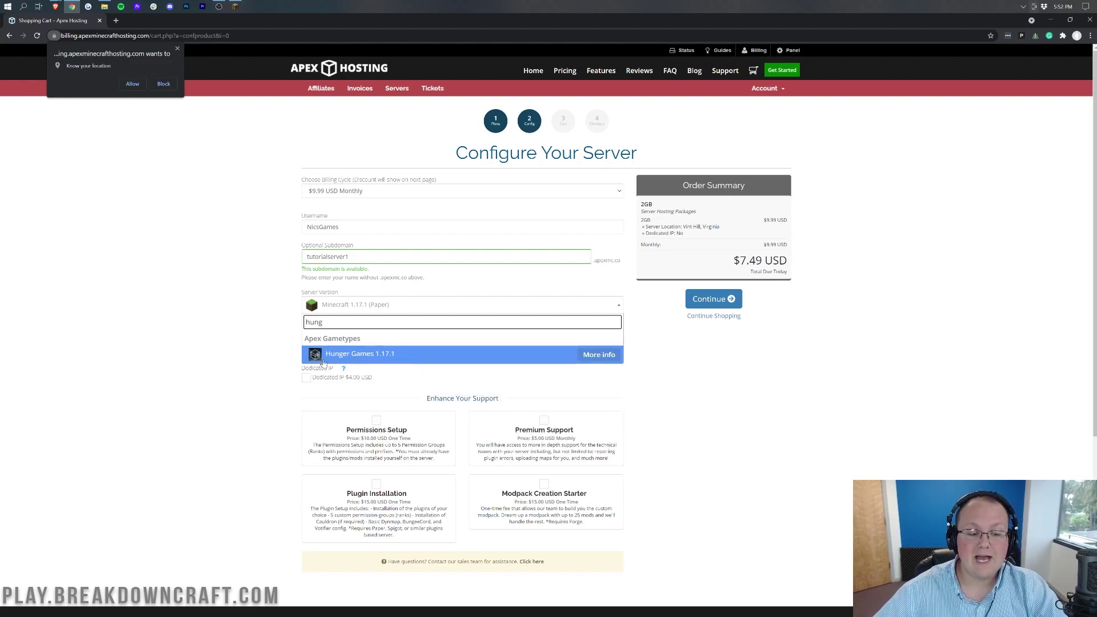
pyautogui.write('er')
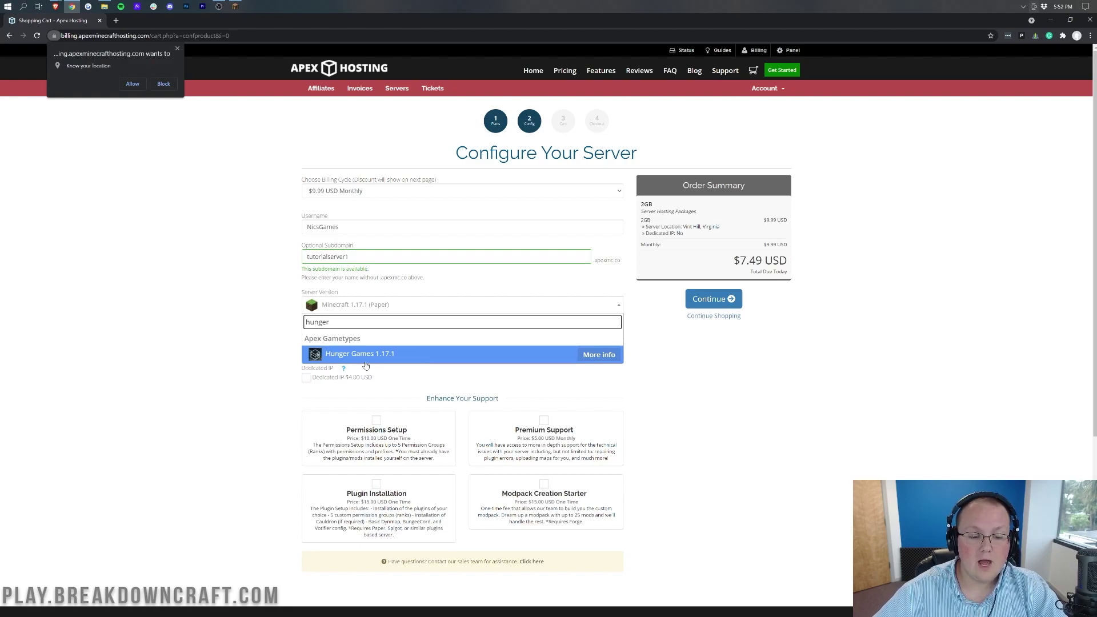
pyautogui.click(385, 355)
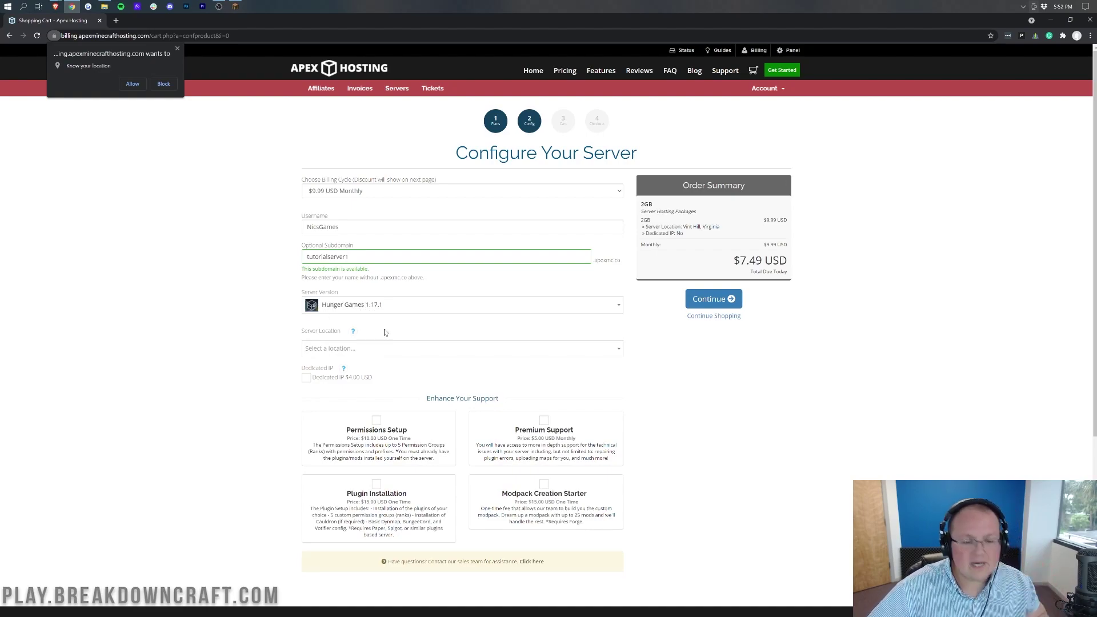
# - Set the server location to Miami, Florida
pyautogui.click(364, 352)
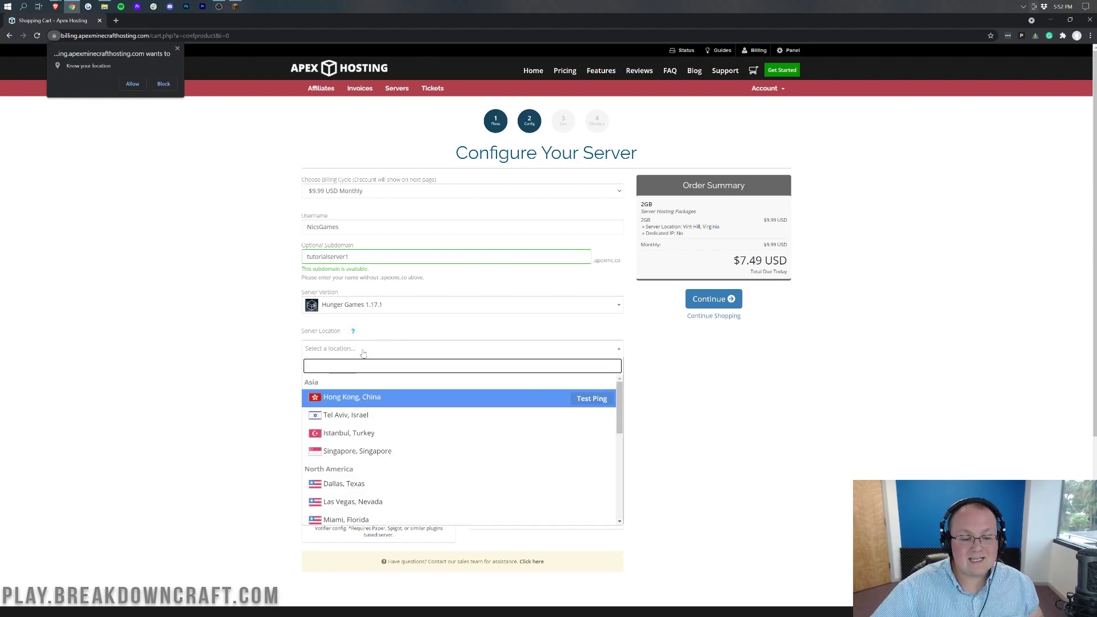
pyautogui.scroll(-2, 375, 446)
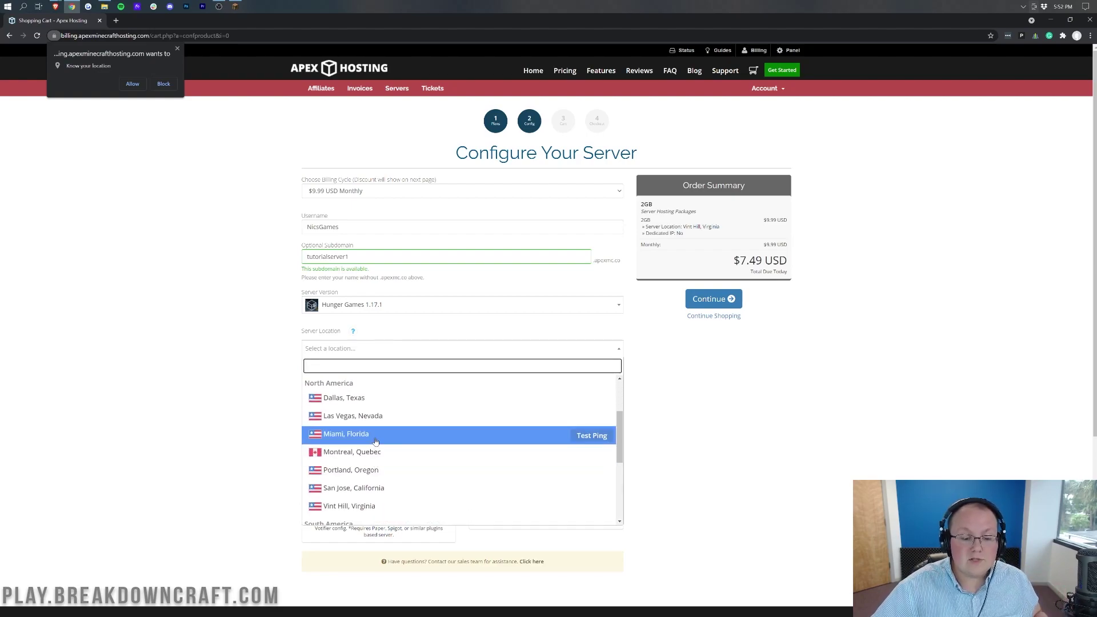
pyautogui.click(376, 441)
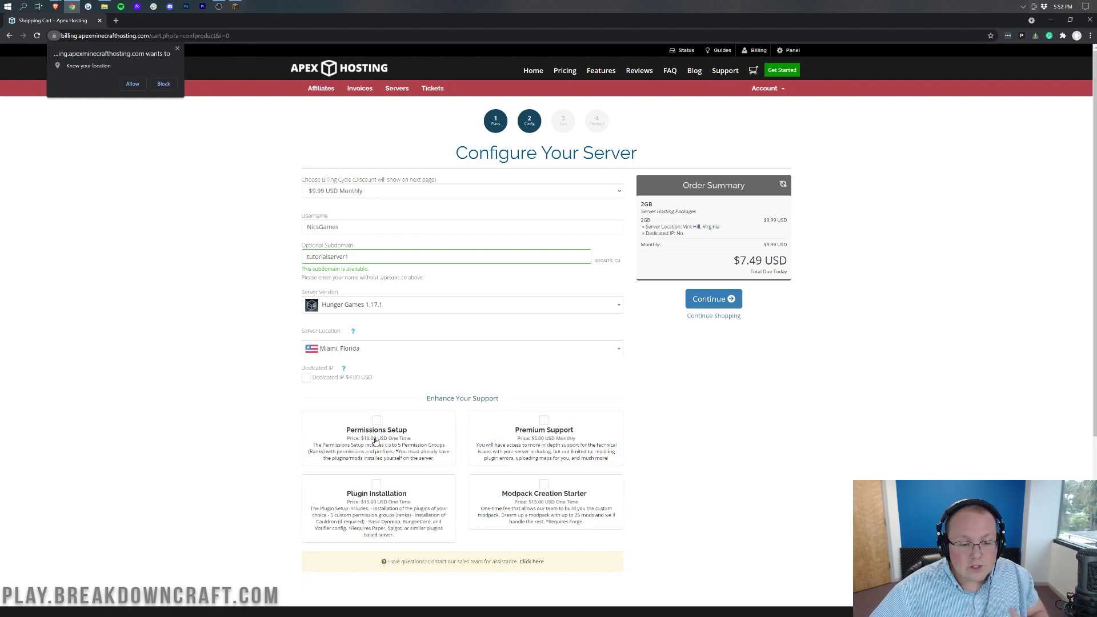
pyautogui.click(370, 350)
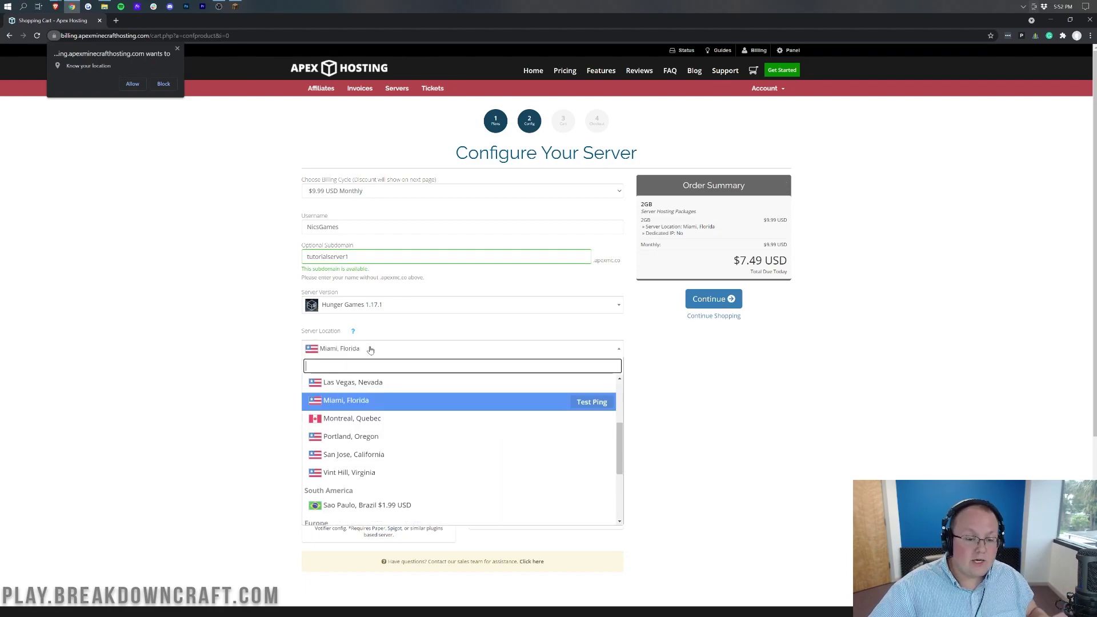
pyautogui.scroll(-4, 357, 412)
pyautogui.scroll(4, 354, 423)
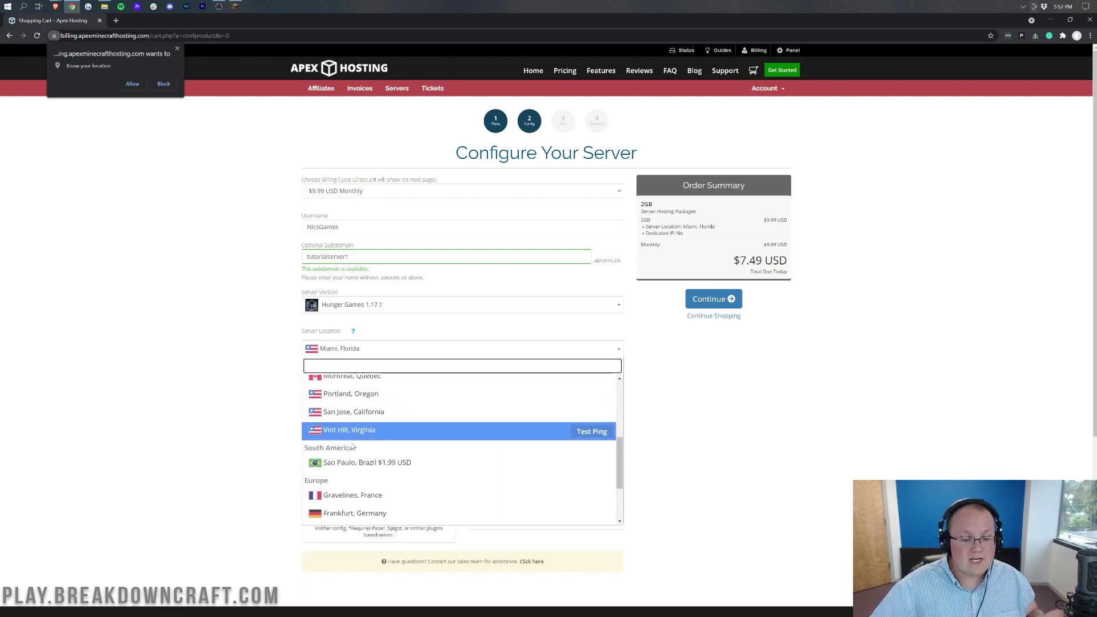
pyautogui.scroll(1, 347, 434)
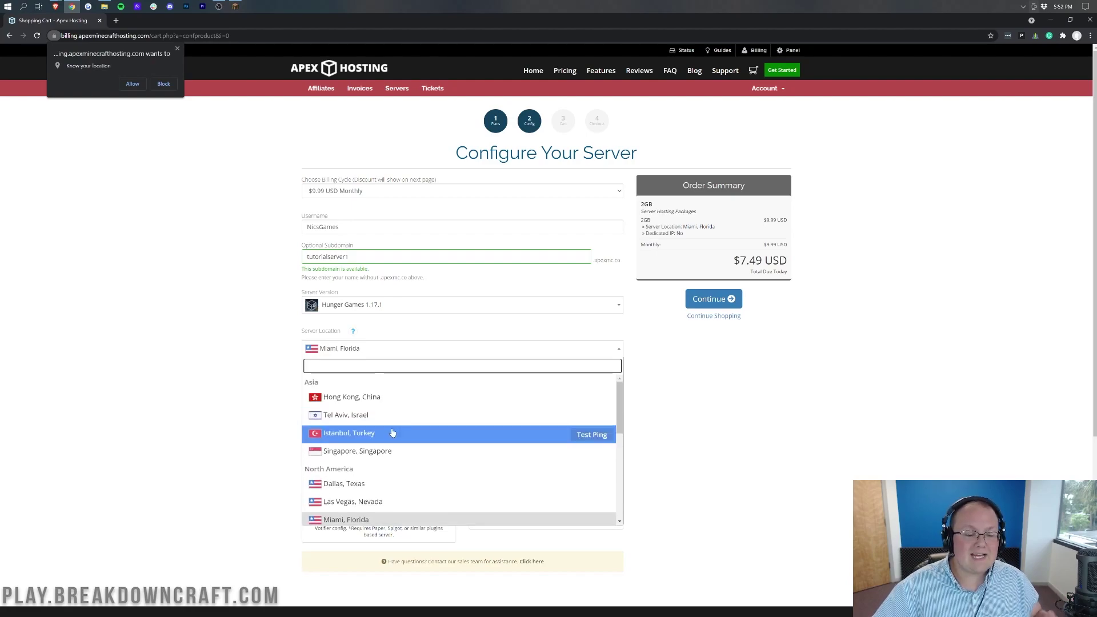
pyautogui.click(175, 400)
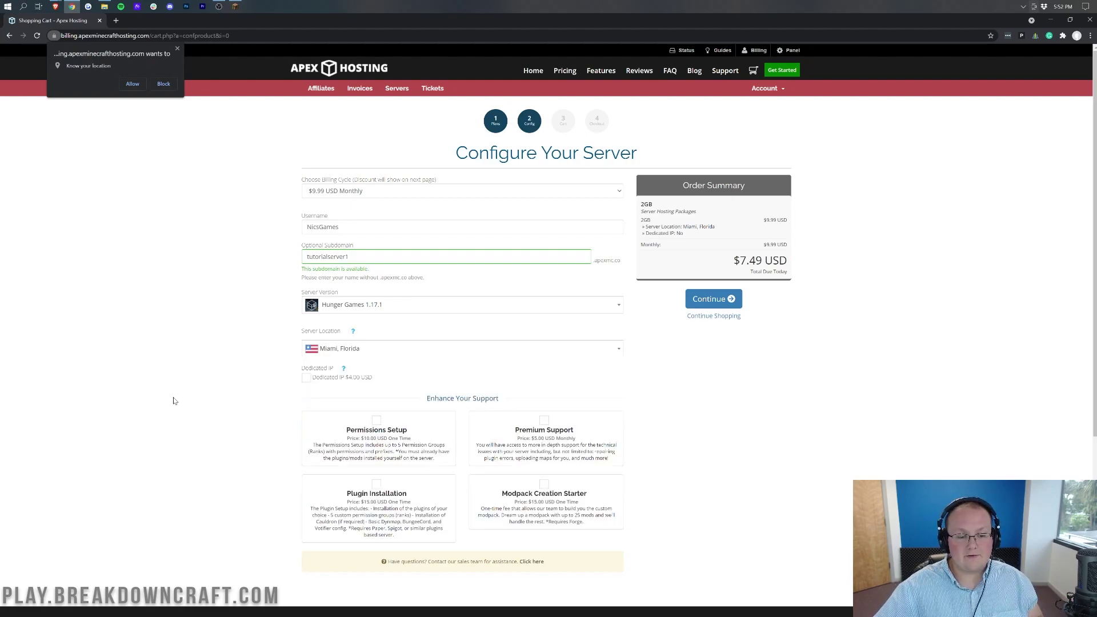
# - Continue with the configured server order through the cart review to the checkout
pyautogui.scroll(-3, 424, 429)
pyautogui.scroll(3, 401, 436)
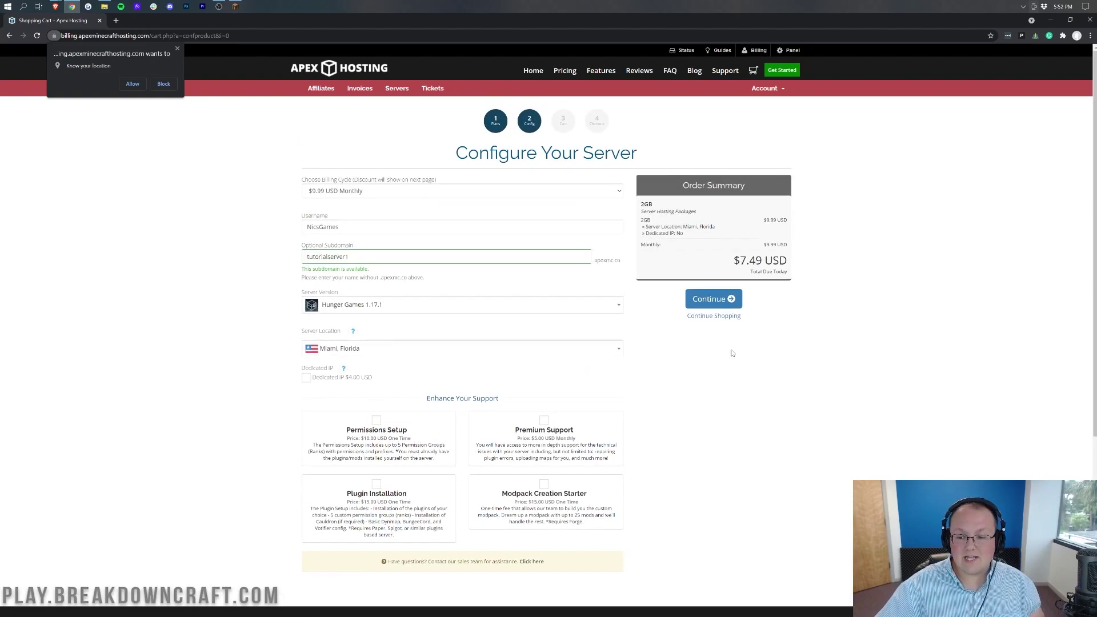
pyautogui.click(698, 294)
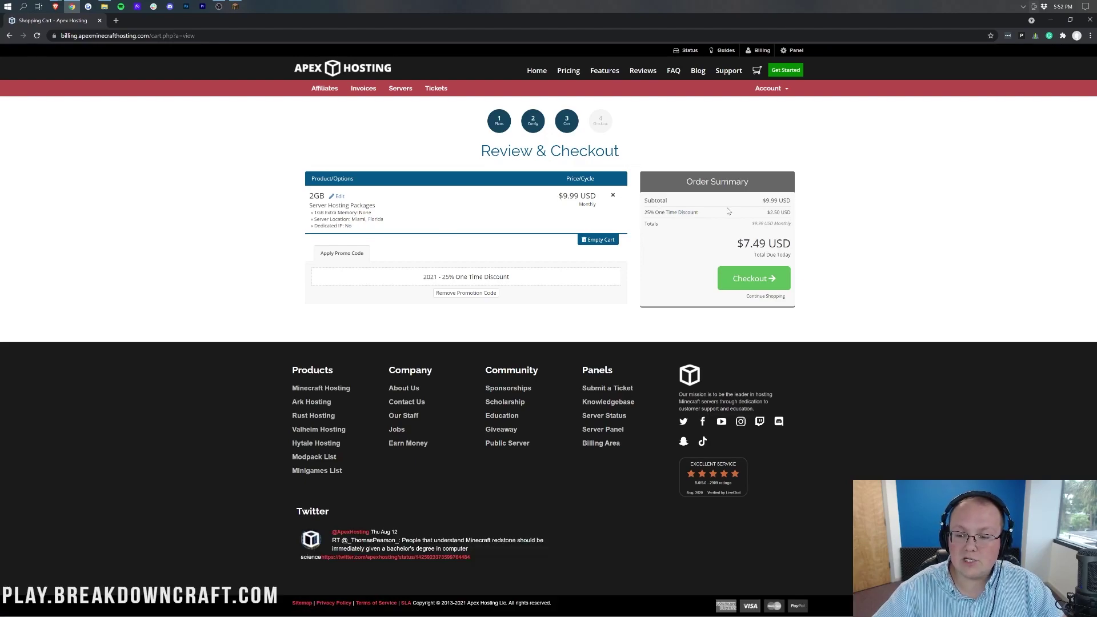
pyautogui.moveTo(756, 199); pyautogui.dragTo(792, 200)
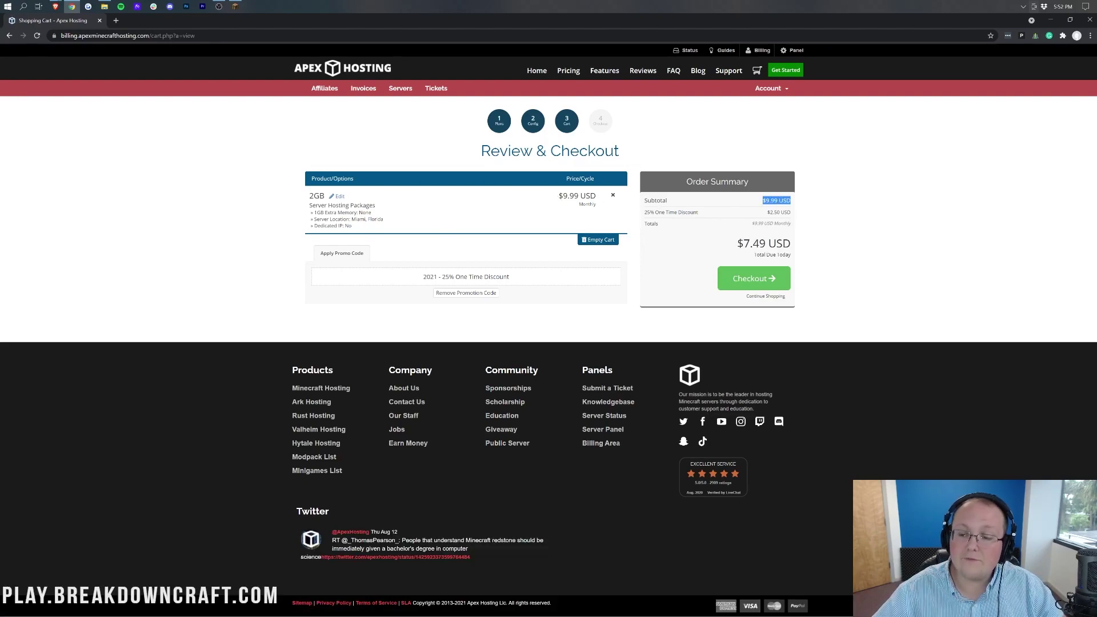
pyautogui.moveTo(743, 244); pyautogui.dragTo(776, 245)
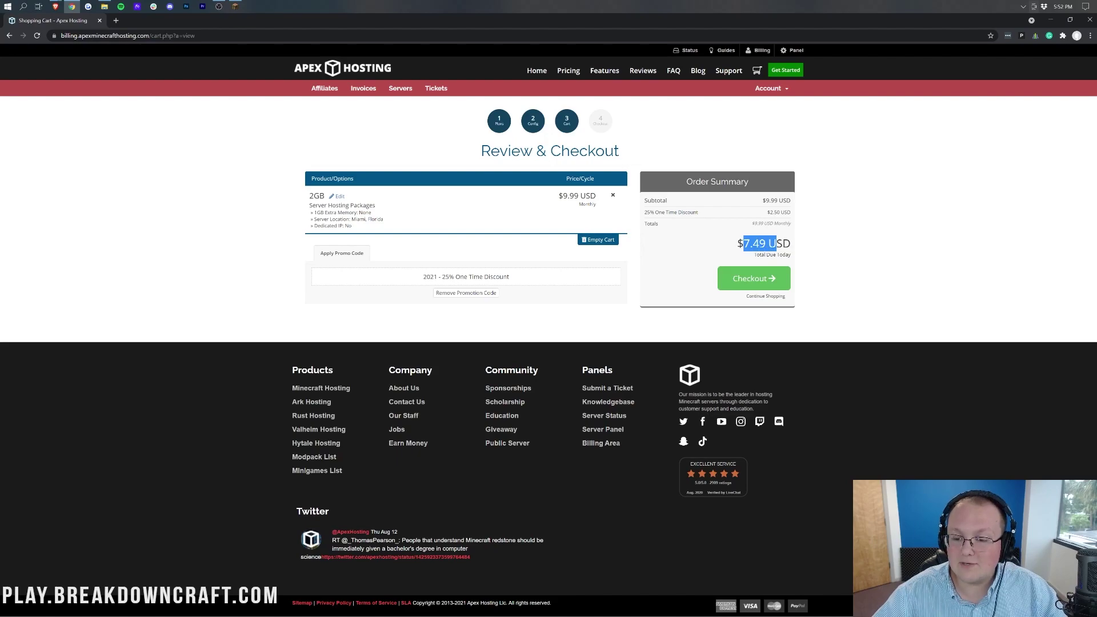
pyautogui.click(576, 276)
pyautogui.click(788, 280)
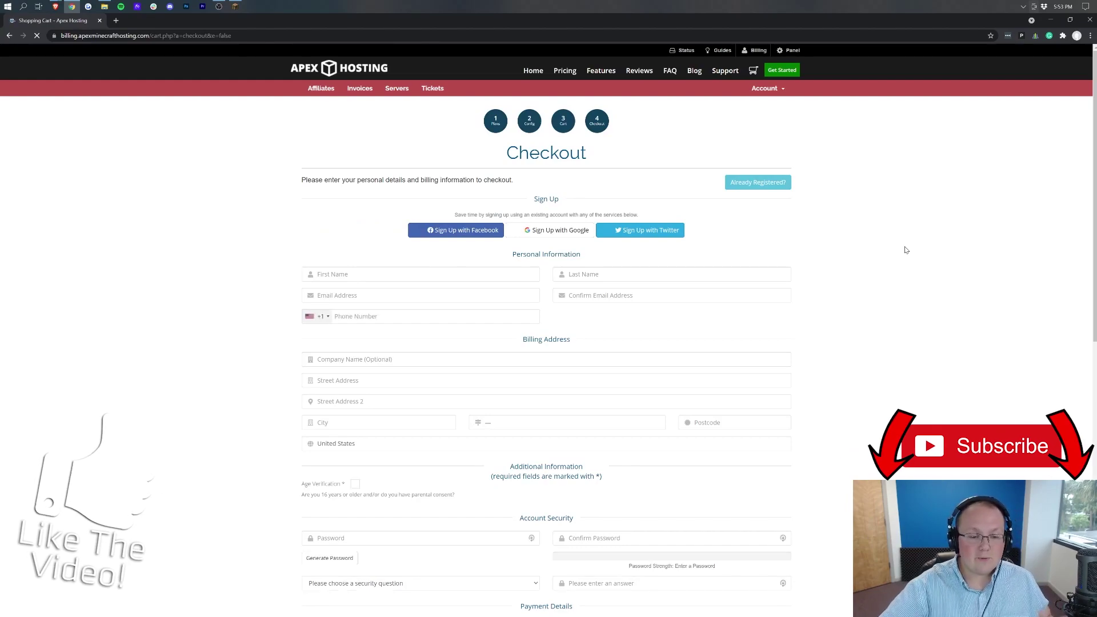
# - Look over the checkout form's personal, billing, security and payment sections
pyautogui.scroll(-10, 905, 249)
pyautogui.scroll(6, 889, 332)
pyautogui.scroll(3, 888, 347)
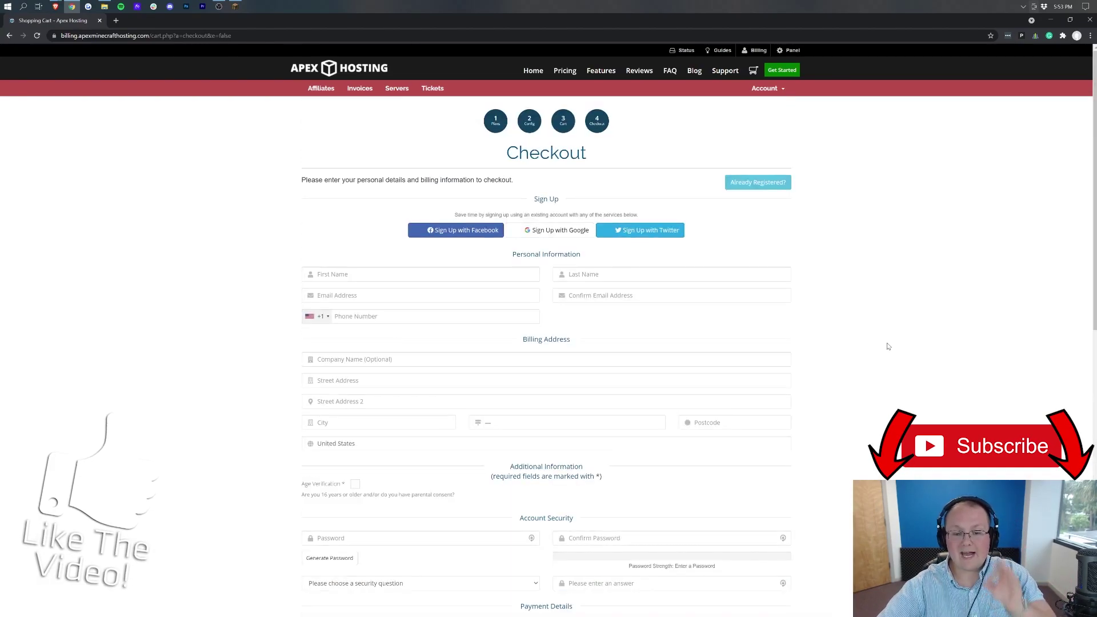
pyautogui.scroll(-10, 880, 339)
pyautogui.scroll(10, 879, 337)
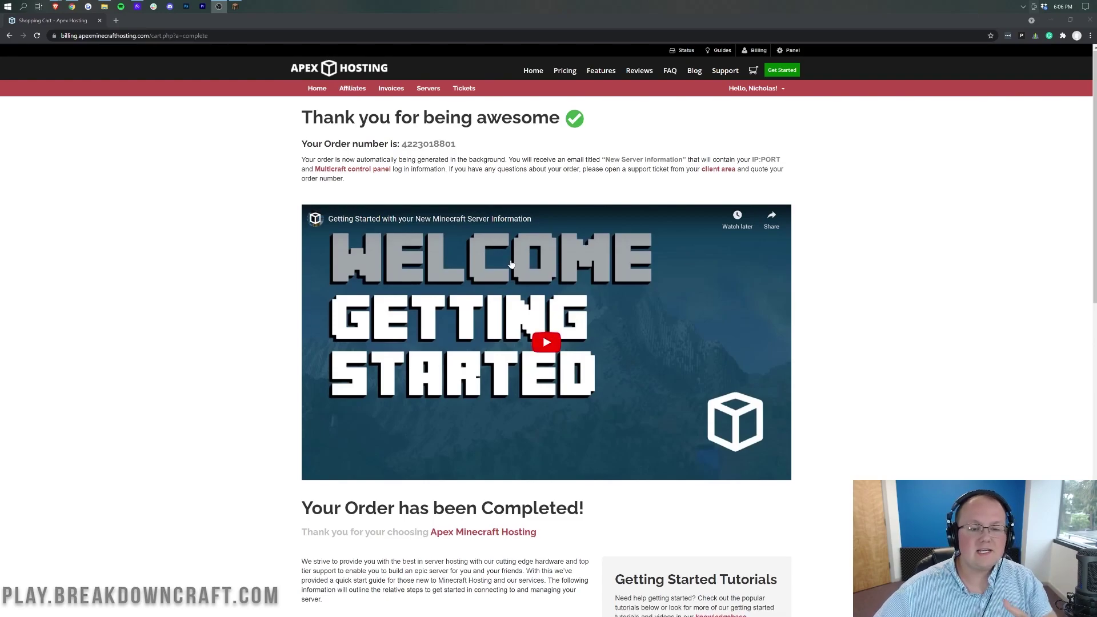
# - Read the order completion page's getting-started instructions, including the note about the "New Server information" email
pyautogui.scroll(-3, 486, 214)
pyautogui.scroll(2, 434, 223)
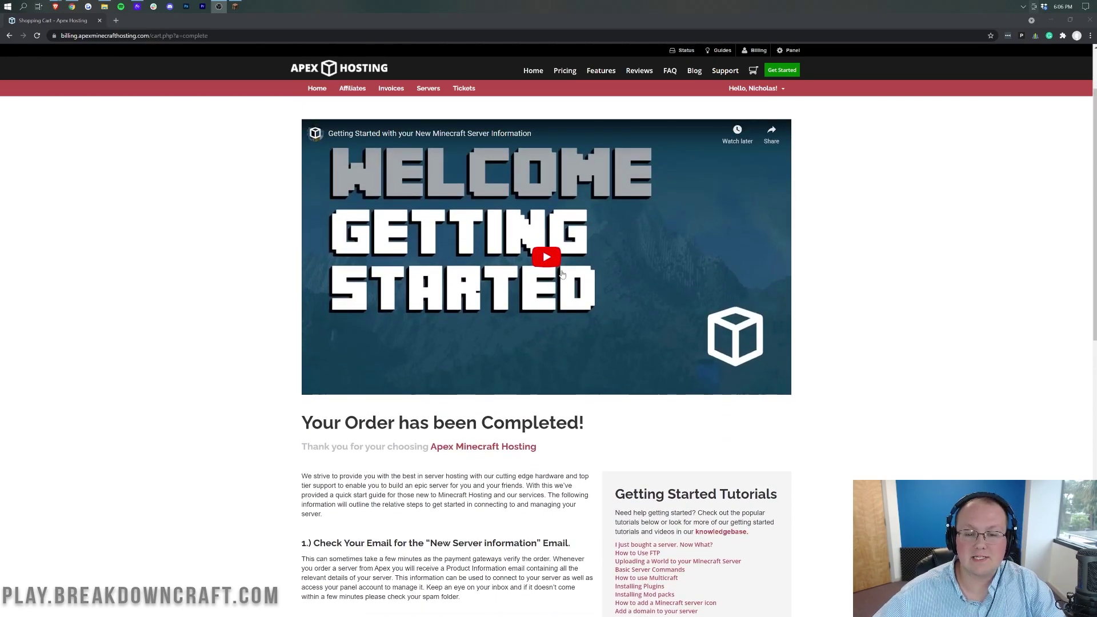
pyautogui.scroll(-3, 550, 290)
pyautogui.scroll(-5, 551, 290)
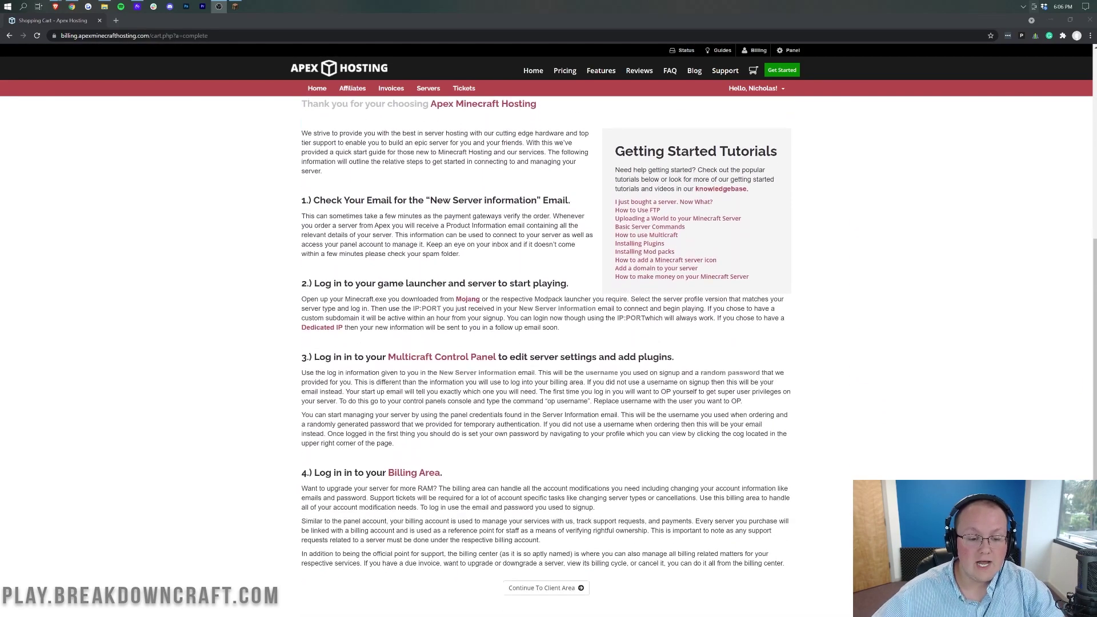
pyautogui.scroll(4, 550, 291)
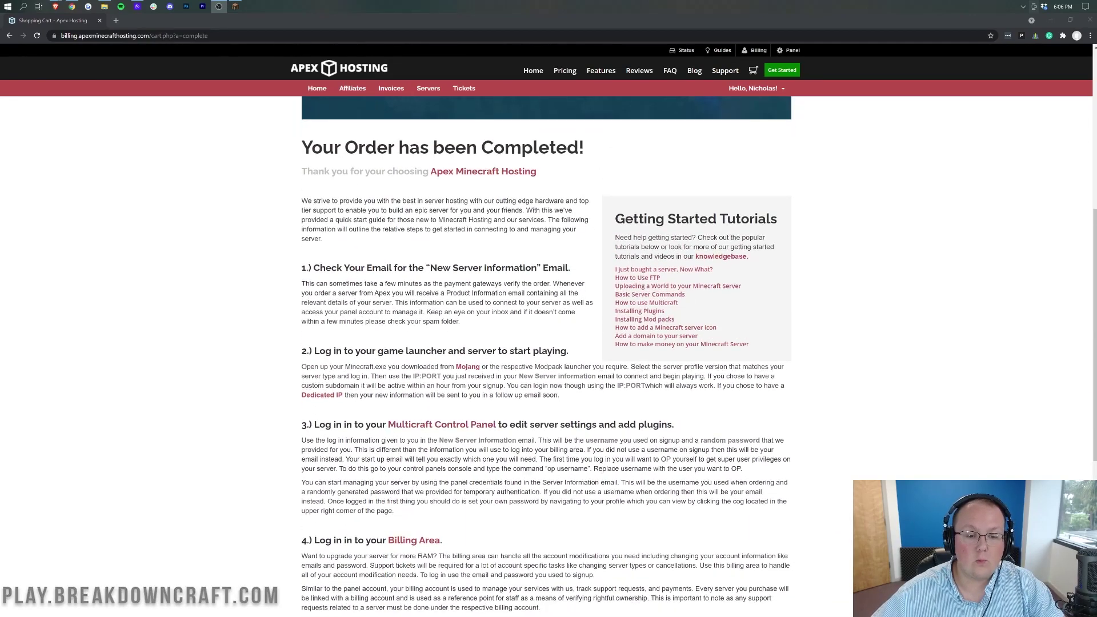
pyautogui.scroll(2, 389, 363)
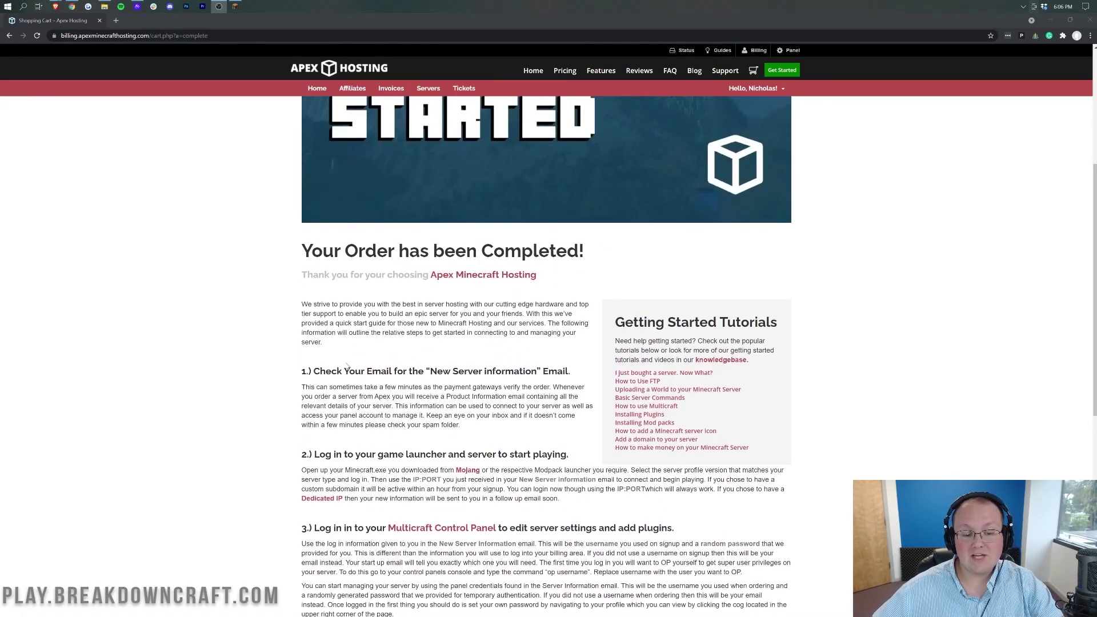
pyautogui.moveTo(313, 371); pyautogui.dragTo(505, 371)
pyautogui.click(514, 371)
pyautogui.scroll(5, 202, 80)
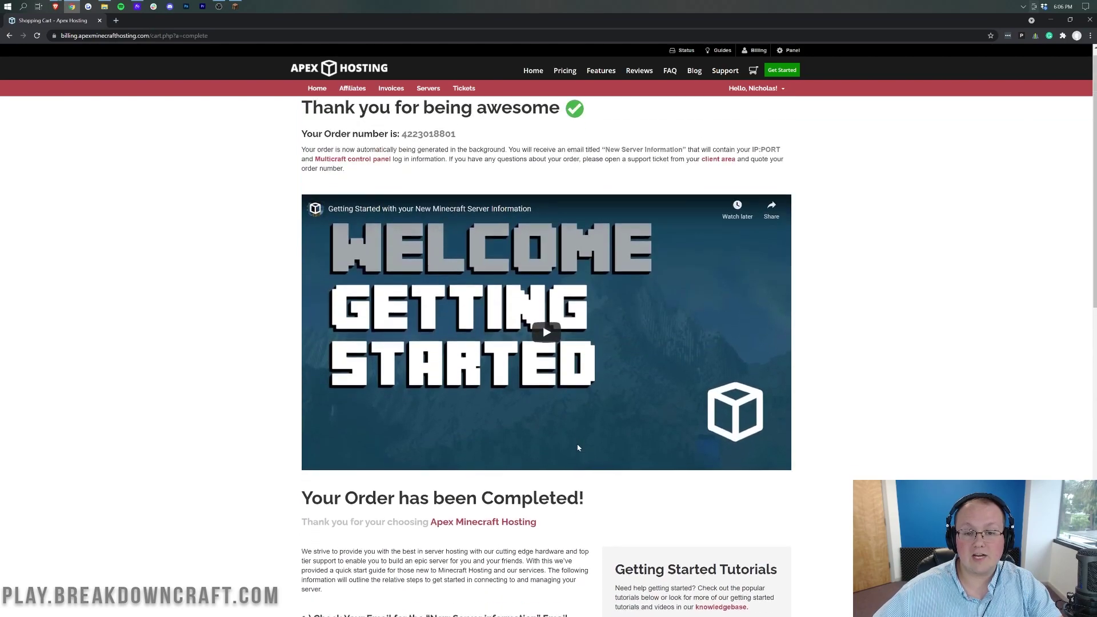
# - Switch to the HEY mail app and examine the "Your New Server Information" email for the billing and panel account logins
pyautogui.click(137, 6)
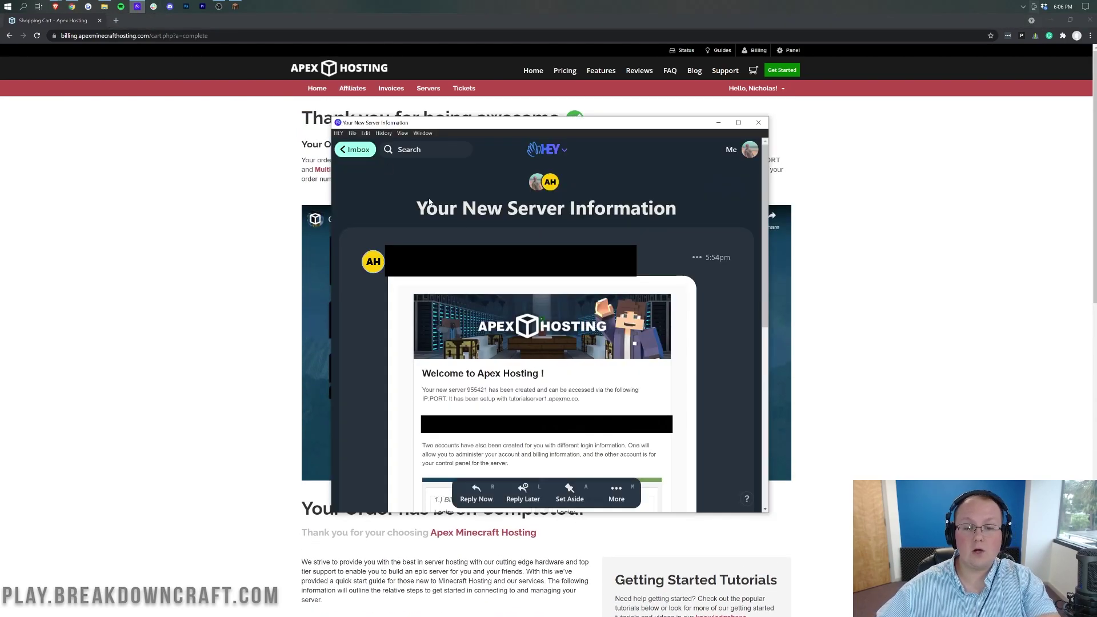
pyautogui.scroll(-3, 501, 273)
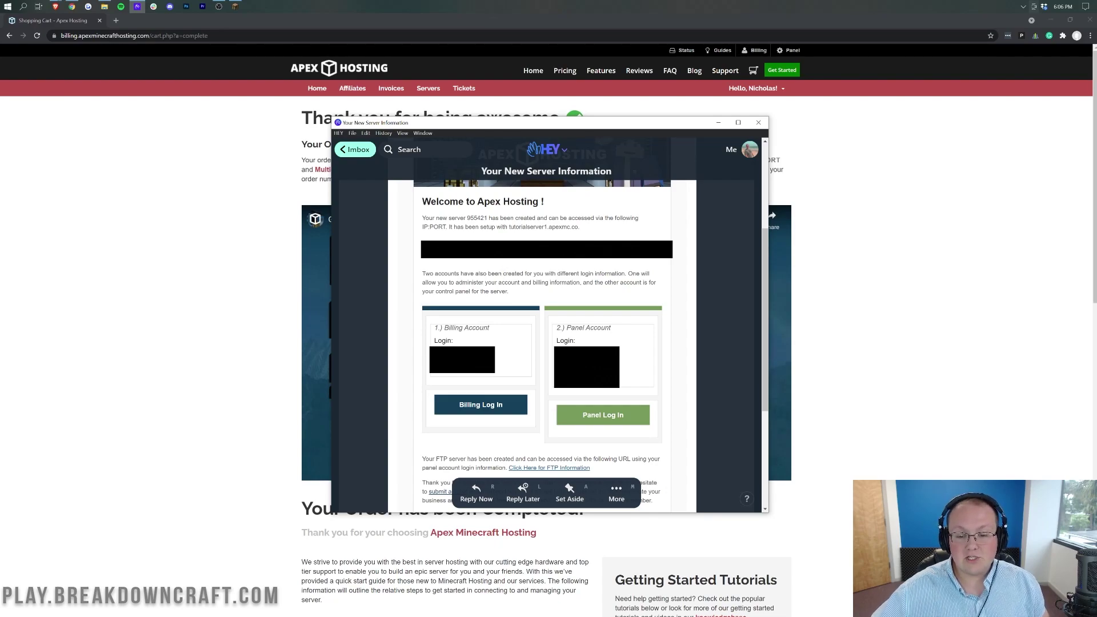
pyautogui.scroll(-1, 546, 343)
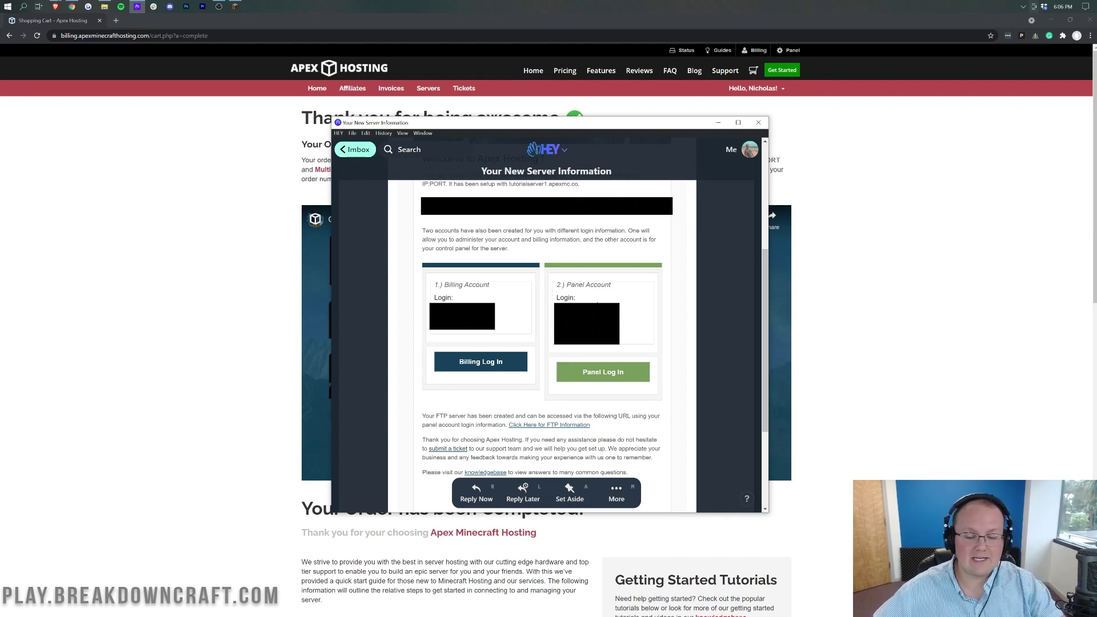
pyautogui.scroll(-2, 598, 305)
pyautogui.scroll(3, 598, 305)
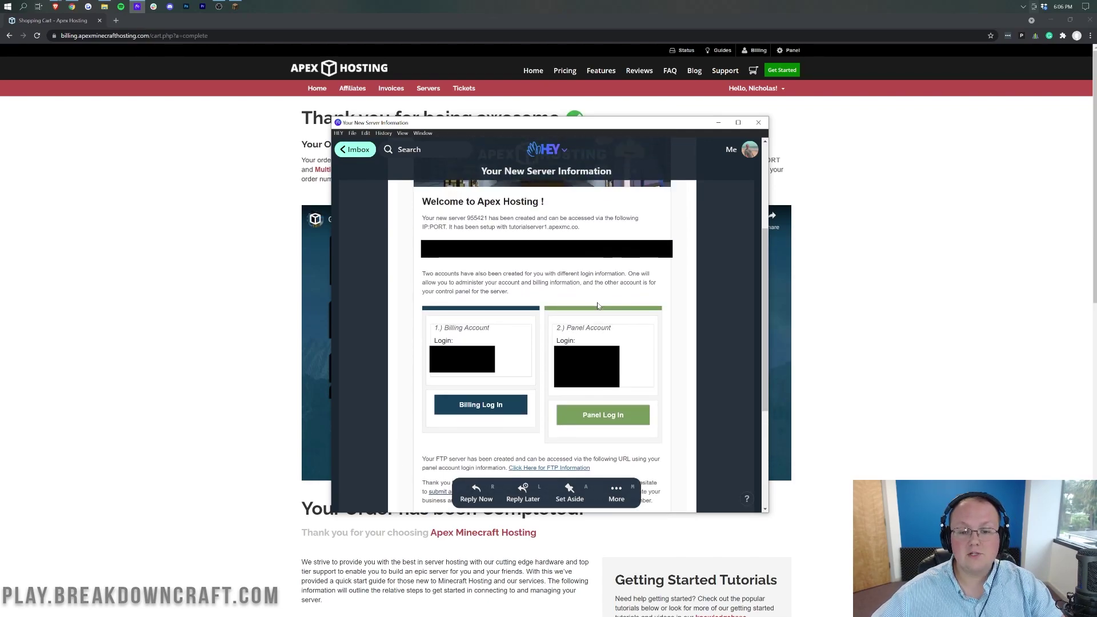
# - Copy the server's IP and port from the email and join that address in Minecraft through a direct connection
pyautogui.scroll(1, 597, 306)
pyautogui.moveTo(586, 291); pyautogui.dragTo(499, 292)
pyautogui.click(591, 295)
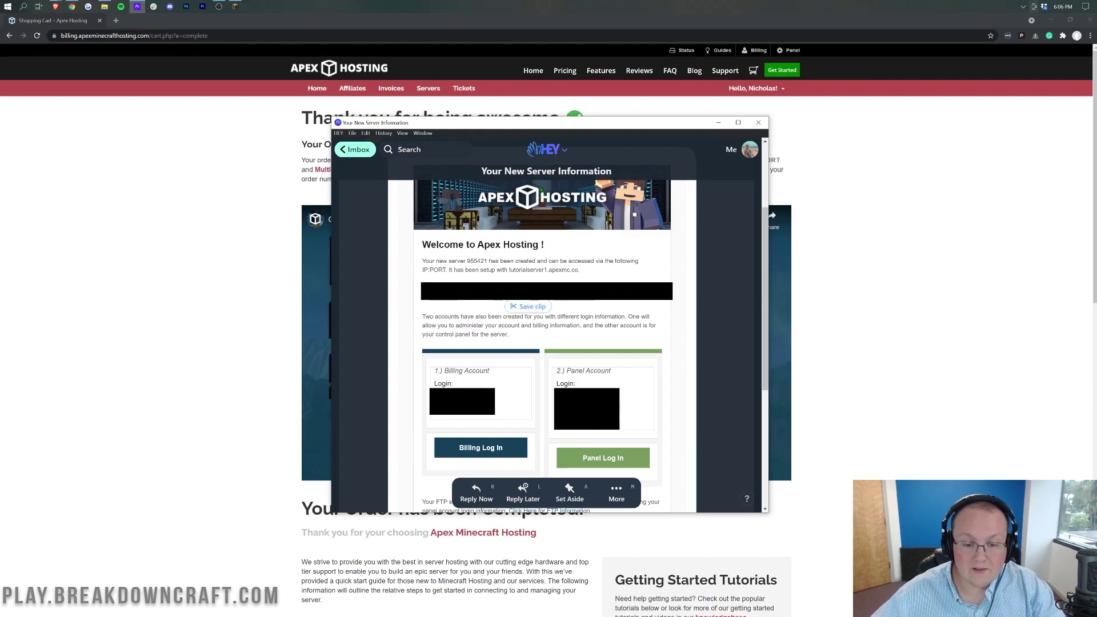
pyautogui.click(236, 7)
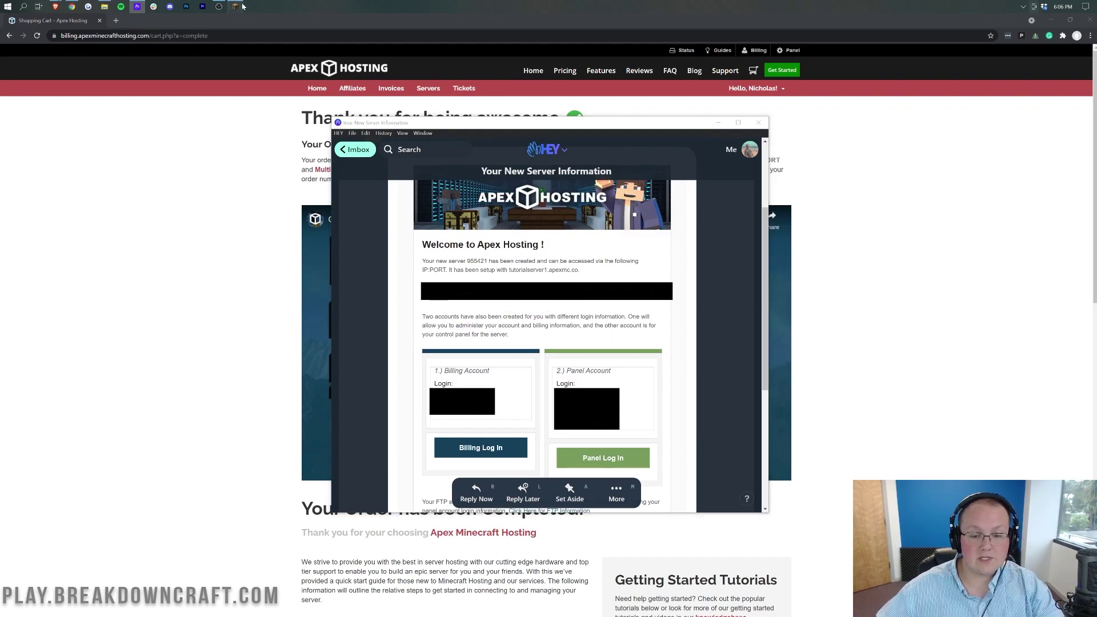
pyautogui.click(525, 214)
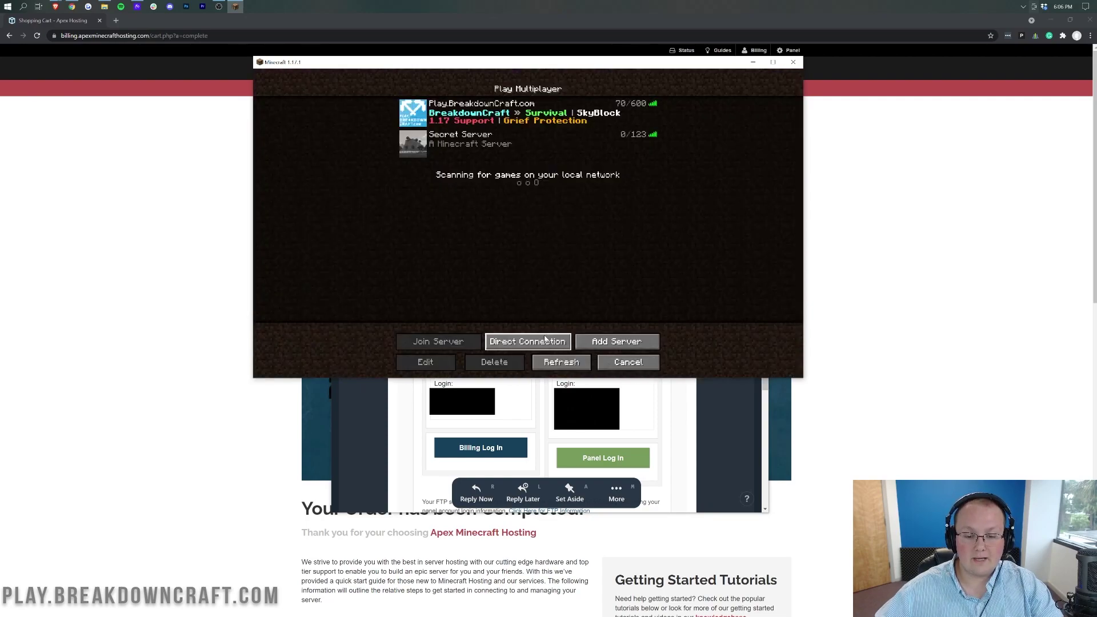
pyautogui.click(528, 341)
pyautogui.click(525, 249)
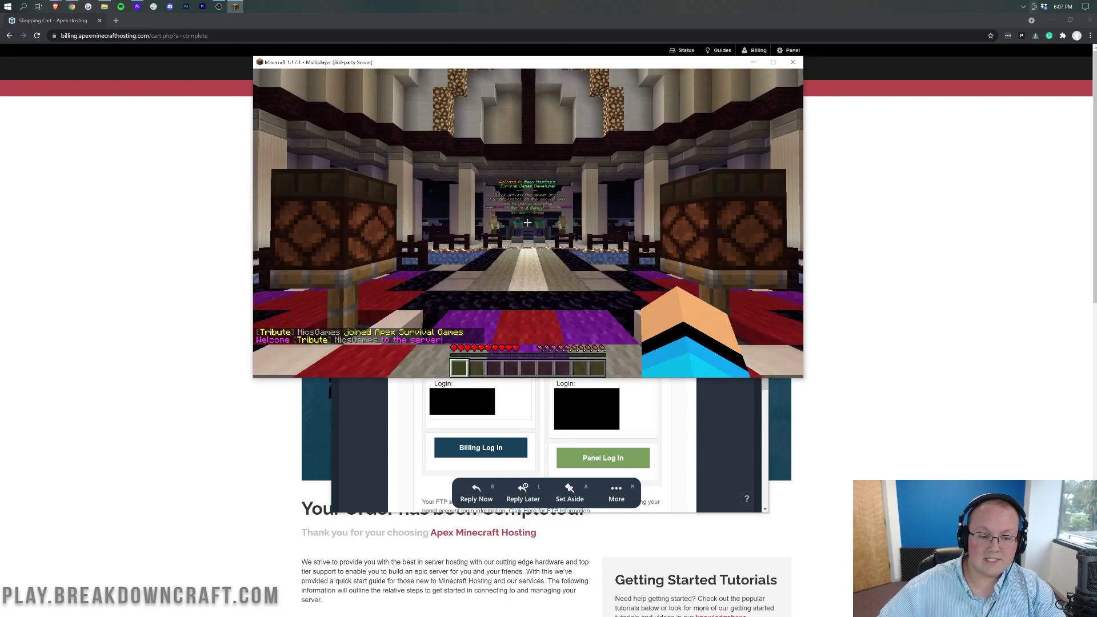
# - Walk around the Survival Games hub to examine the arena characters and the Arena Creation and Arena Information areas
pyautogui.press('w')
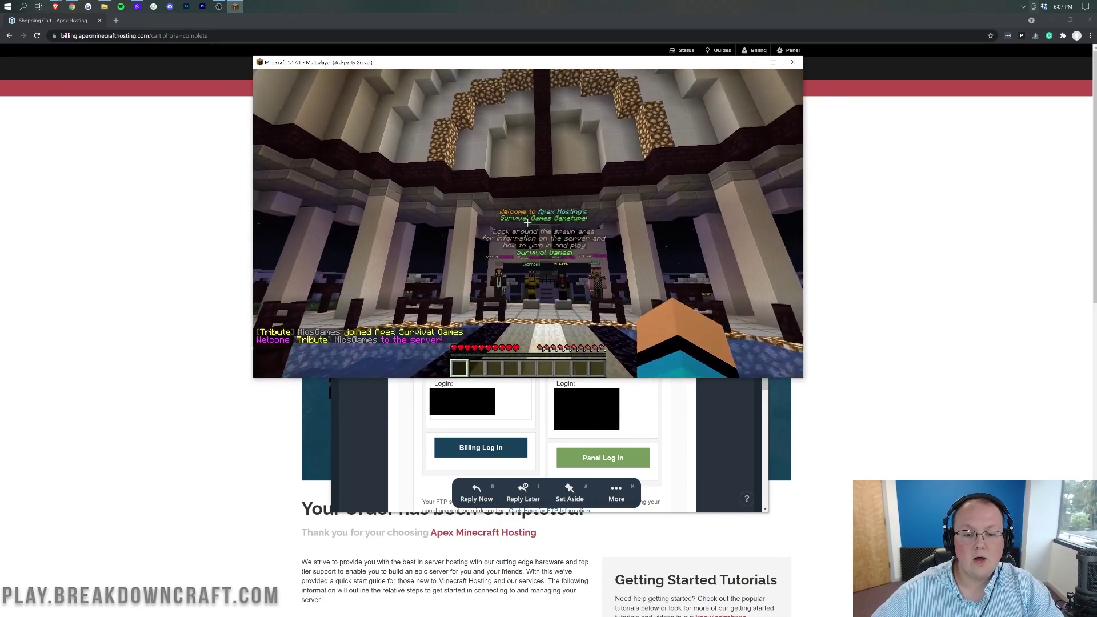
pyautogui.press('w')
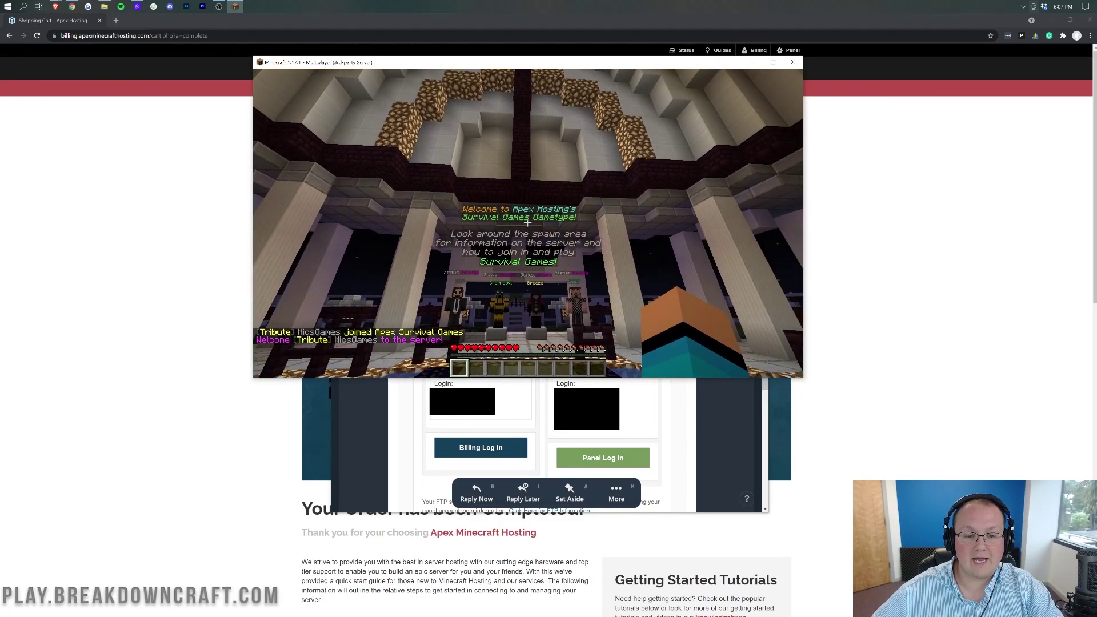
pyautogui.press('w')
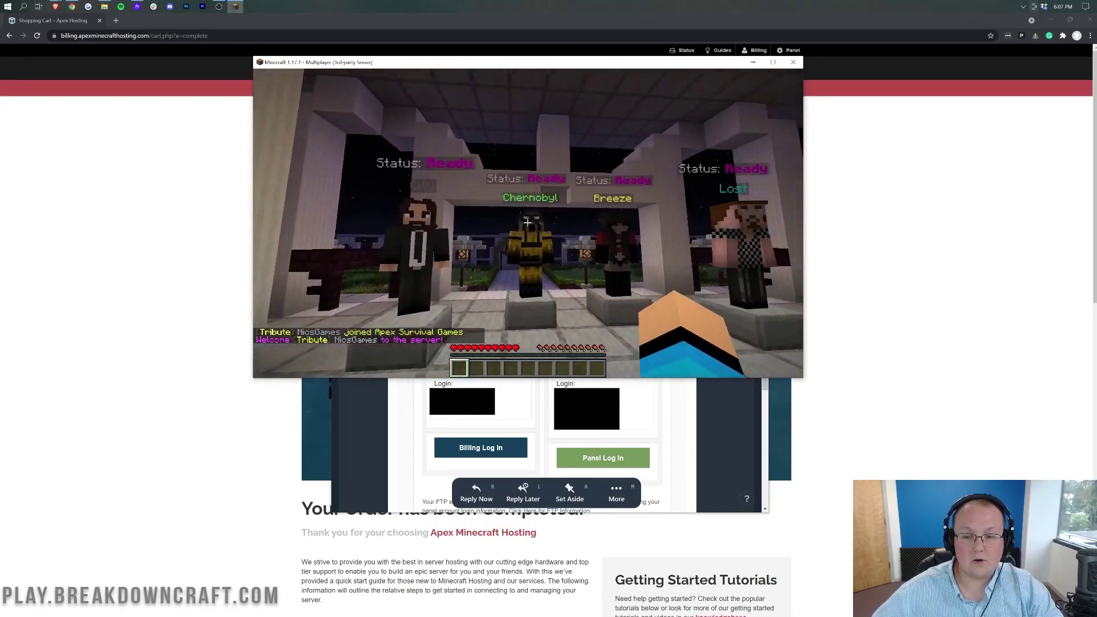
pyautogui.press('w')
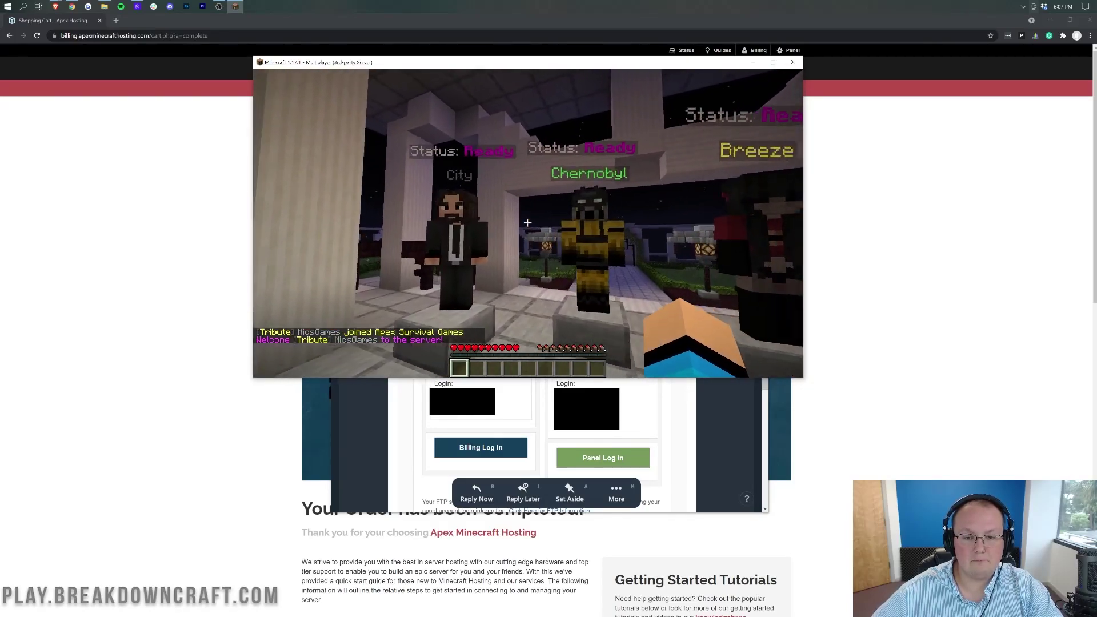
pyautogui.press('w')
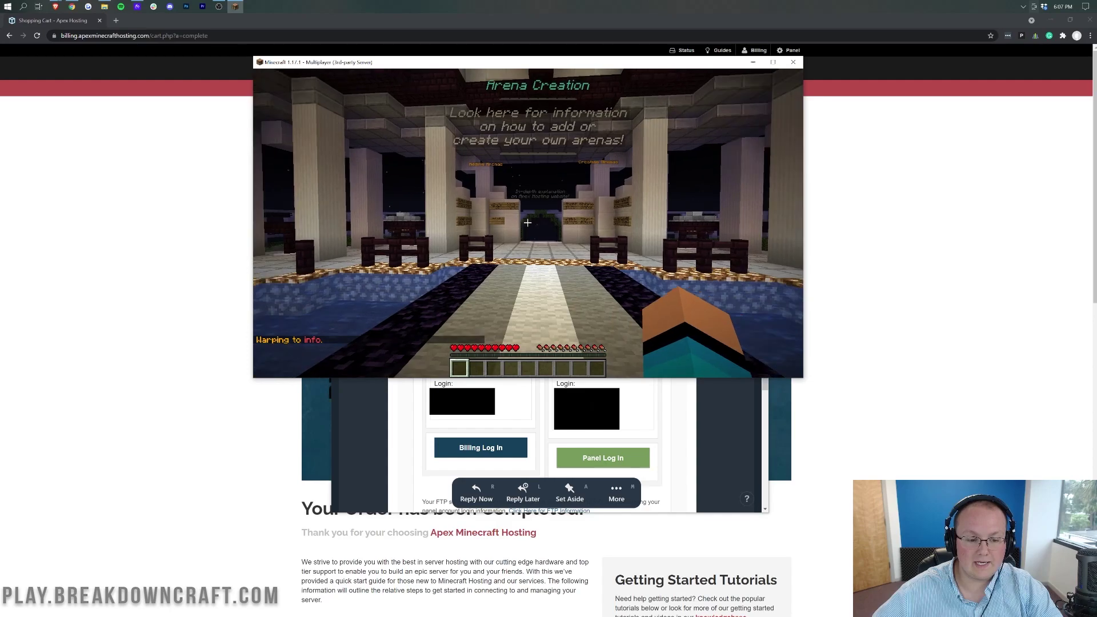
pyautogui.press('w')
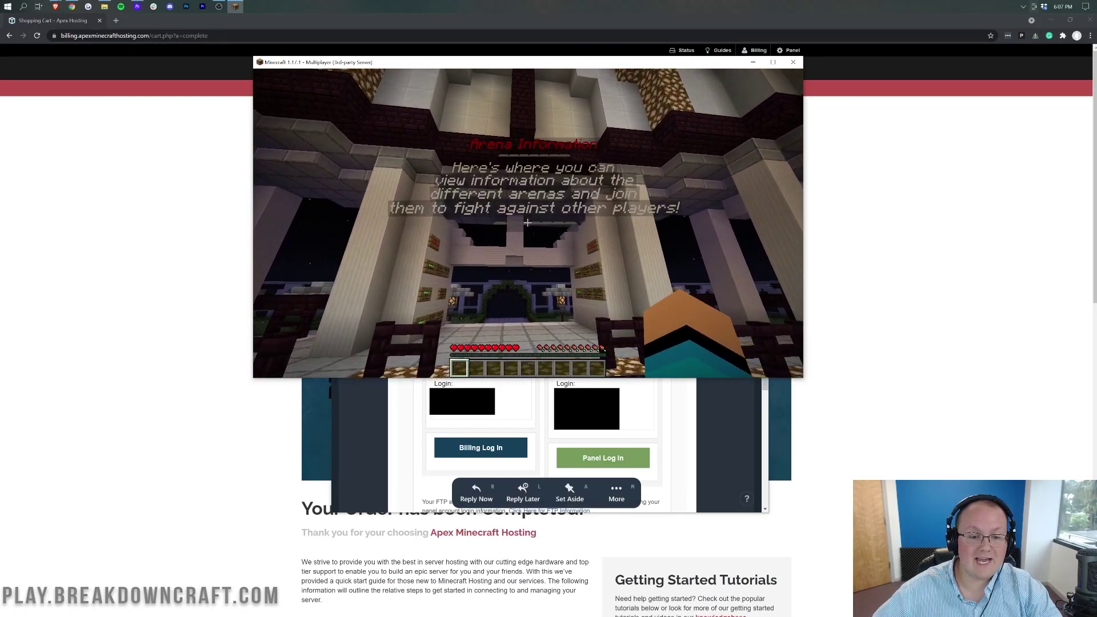
# - Join the Chernobyl arena and choose the pro kit with the command /hg kit pro
pyautogui.press('w')
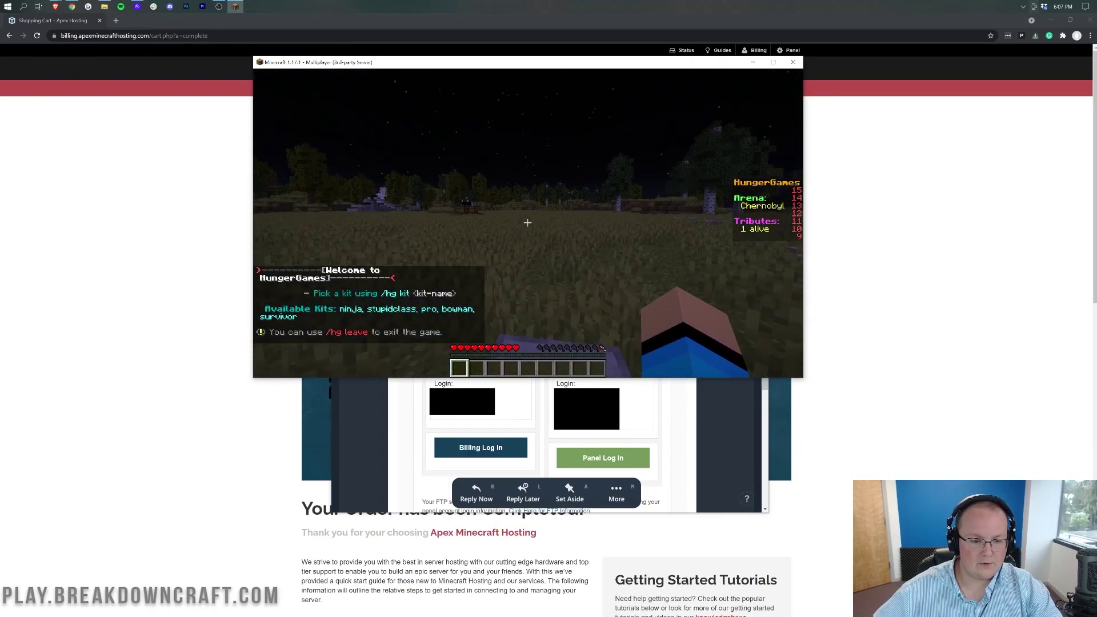
pyautogui.write('/hd kit ninja')
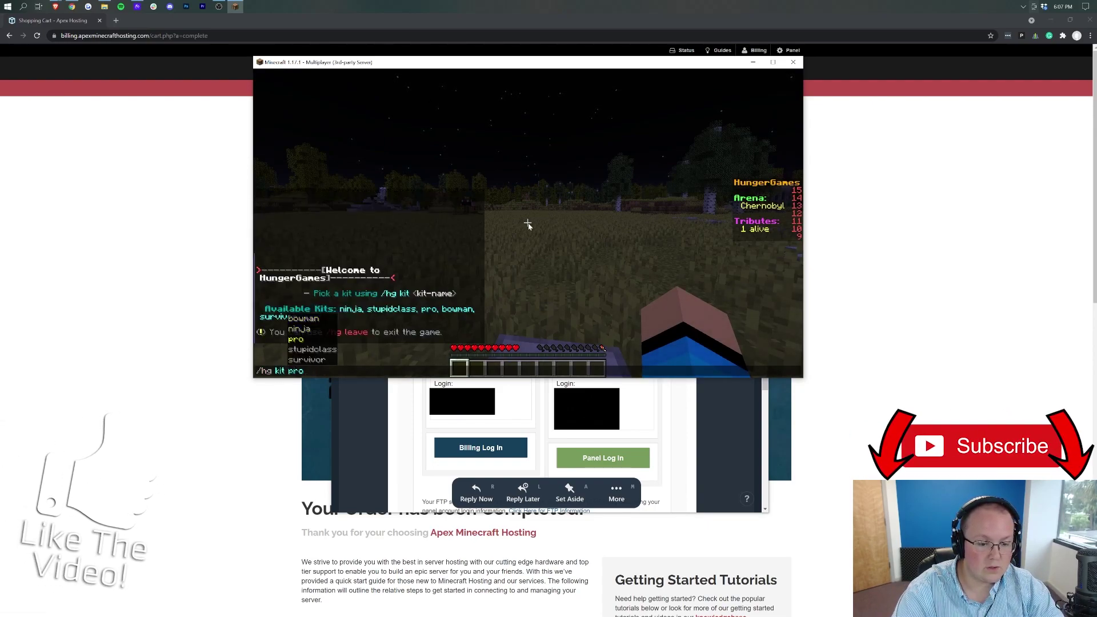
pyautogui.press('Return')
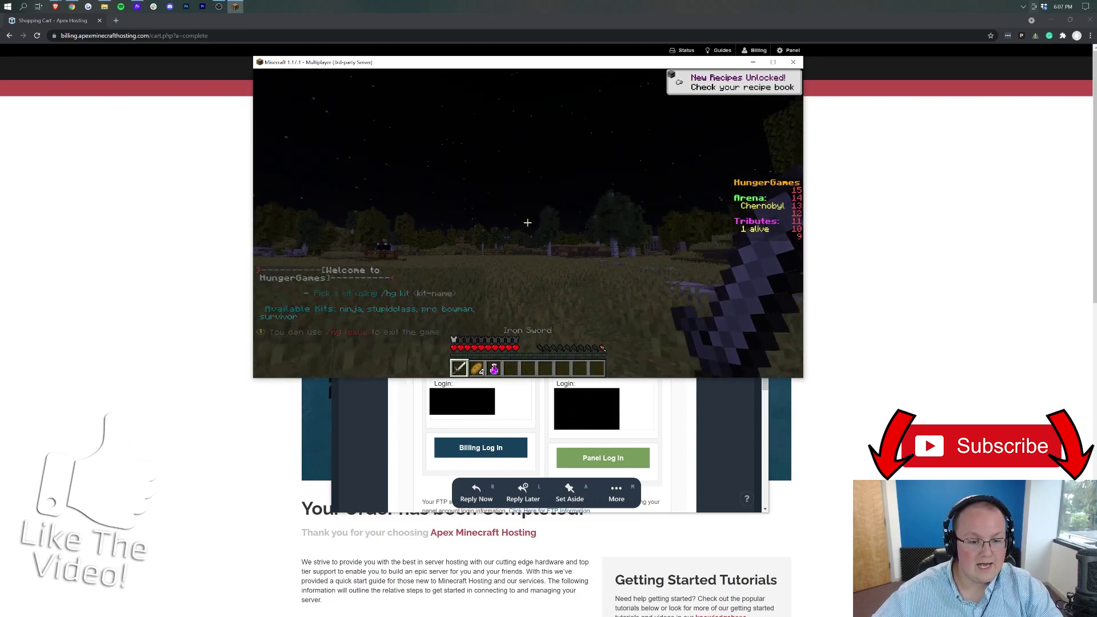
# - Look around the Chernobyl arena from the starting platform
pyautogui.press('w')
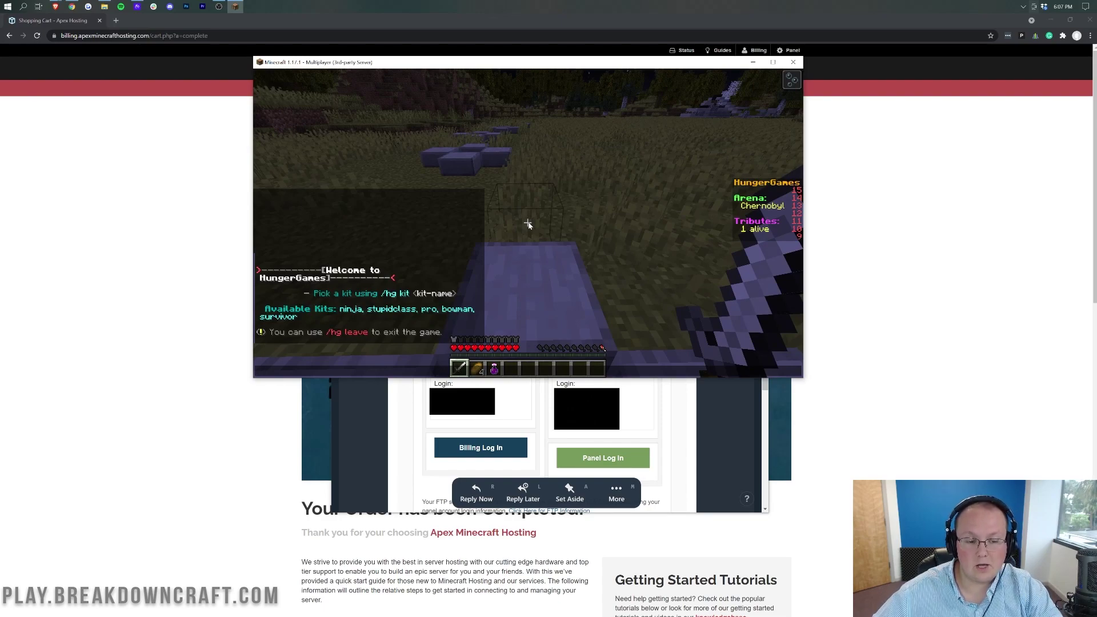
pyautogui.press('Escape')
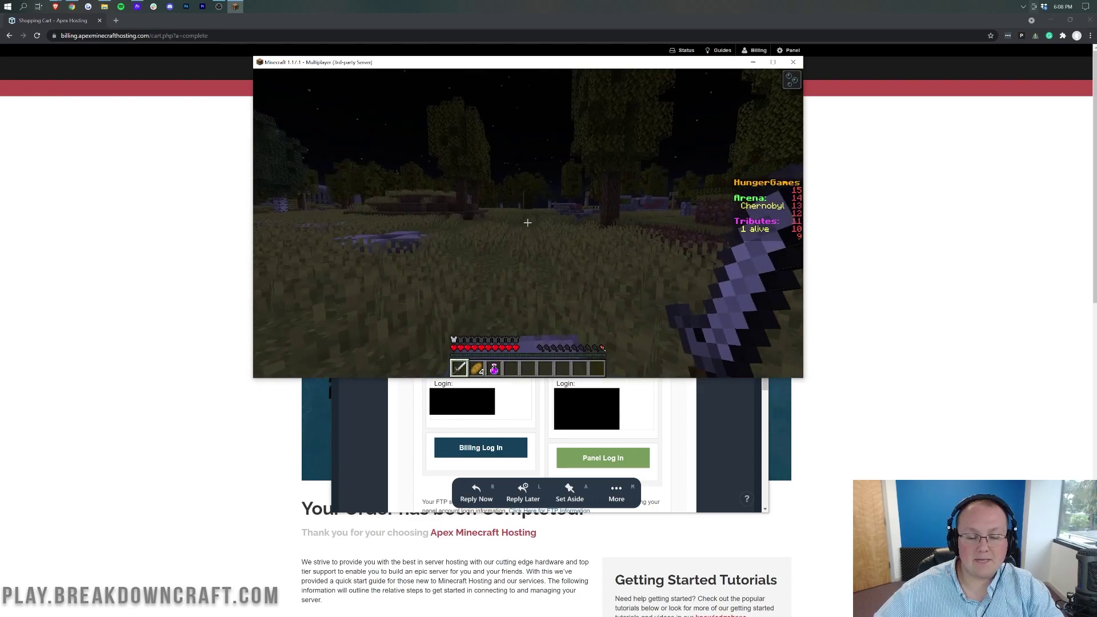
pyautogui.press('w')
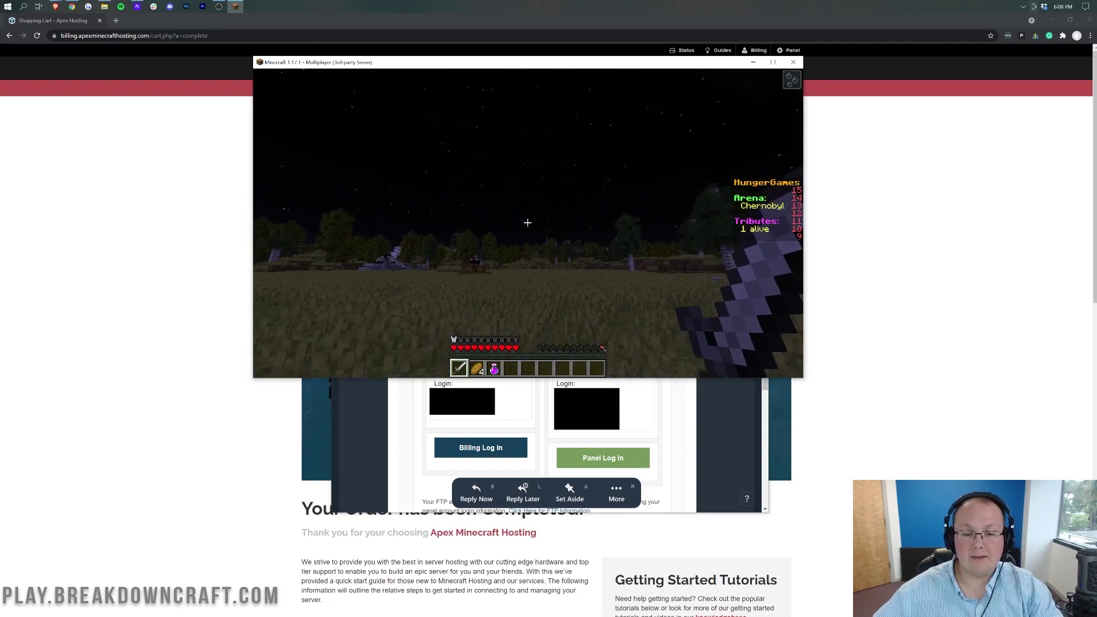
# - Open the emailed panel login address in a new browser tab and log in with the panel account's name and password
pyautogui.press('t')
pyautogui.click(658, 390)
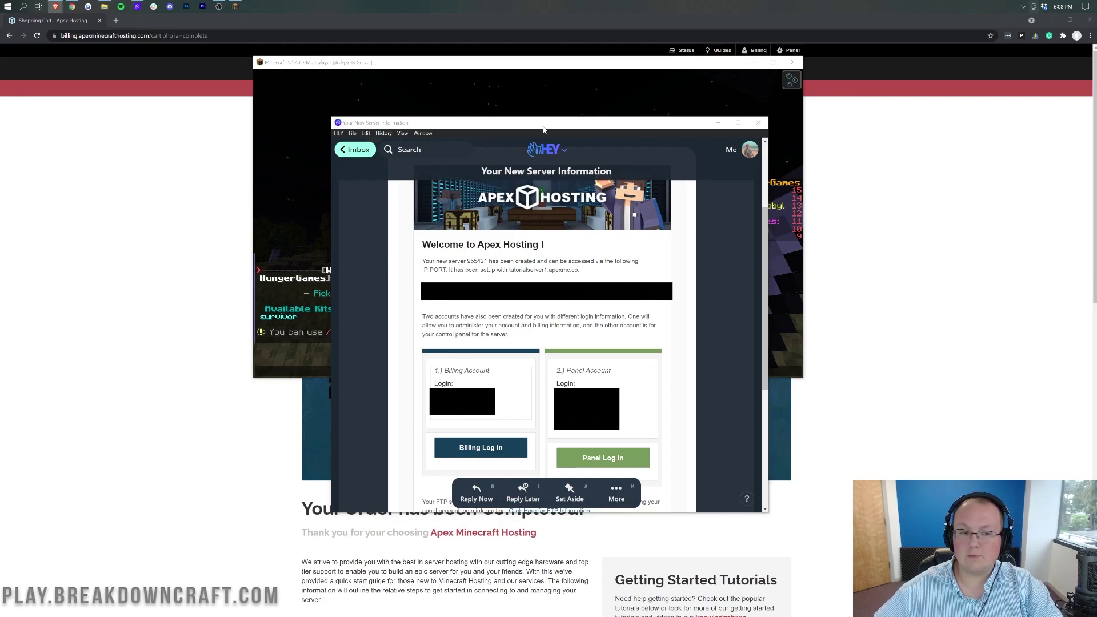
pyautogui.click(119, 21)
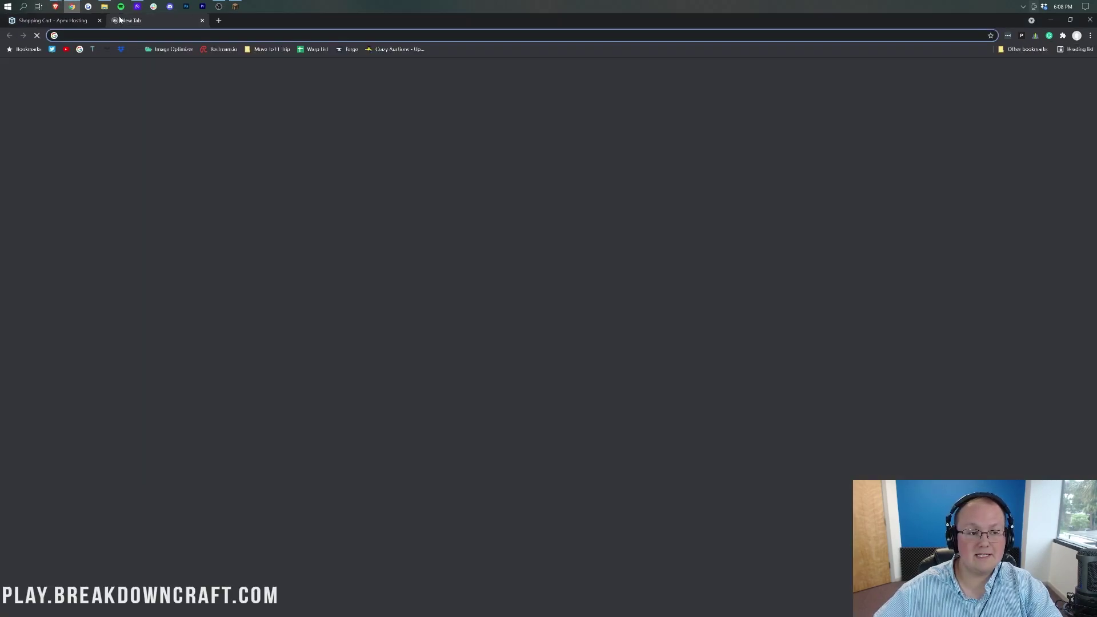
pyautogui.hotkey('ctrl', 'v')
pyautogui.press('Return')
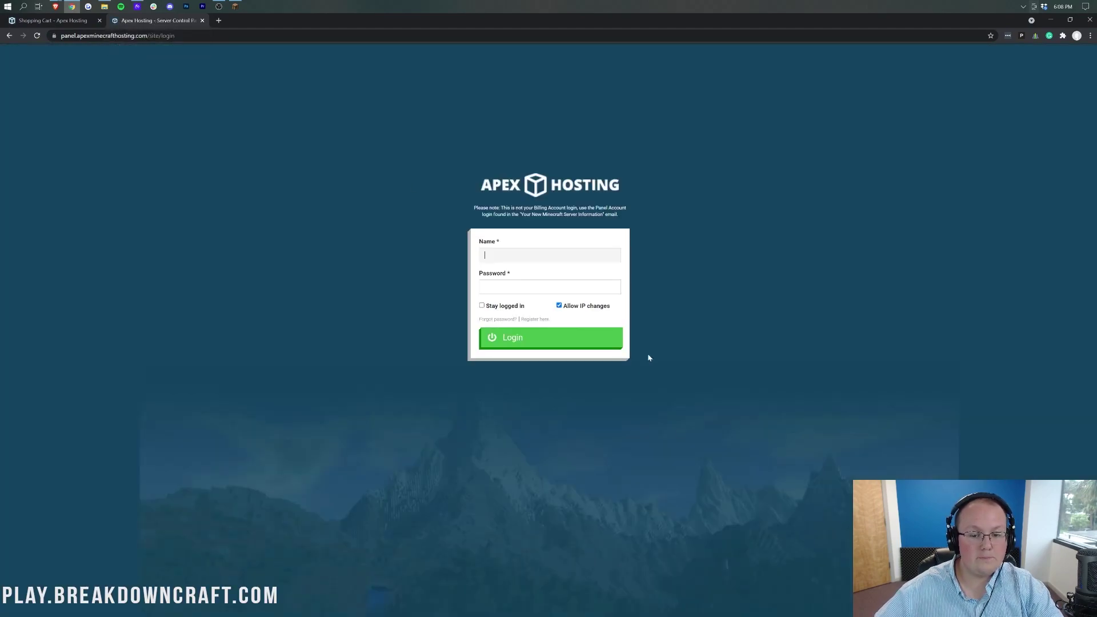
pyautogui.click(137, 6)
pyautogui.click(800, 350)
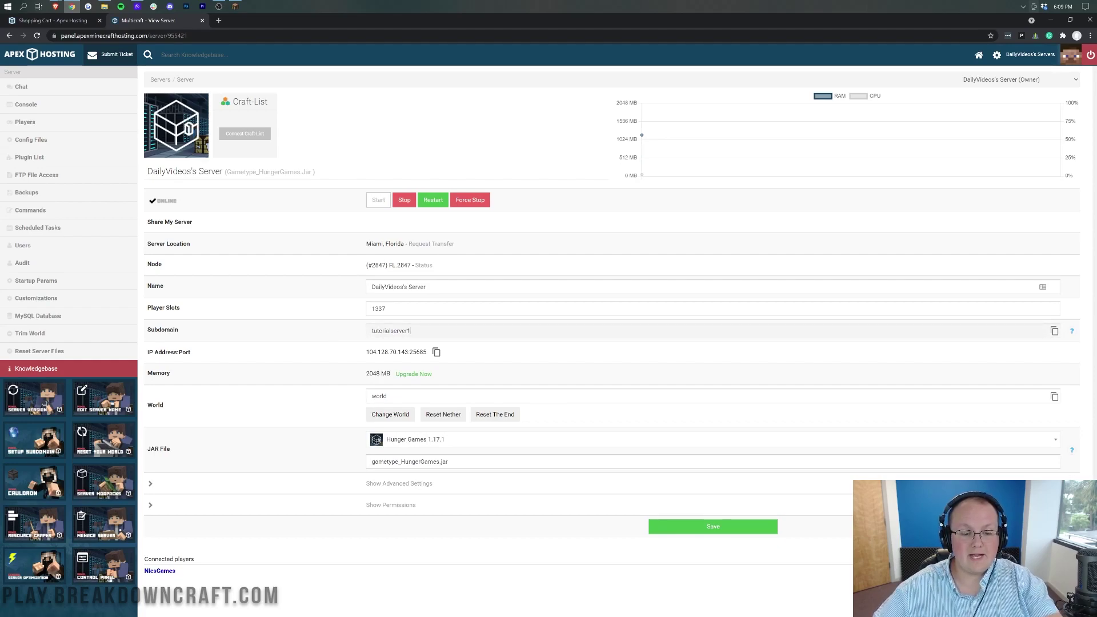
# - Copy the subdomain tutorialserver1.apexmc.co from the server panel and reconnect to it in Minecraft through a direct connection
pyautogui.click(1055, 332)
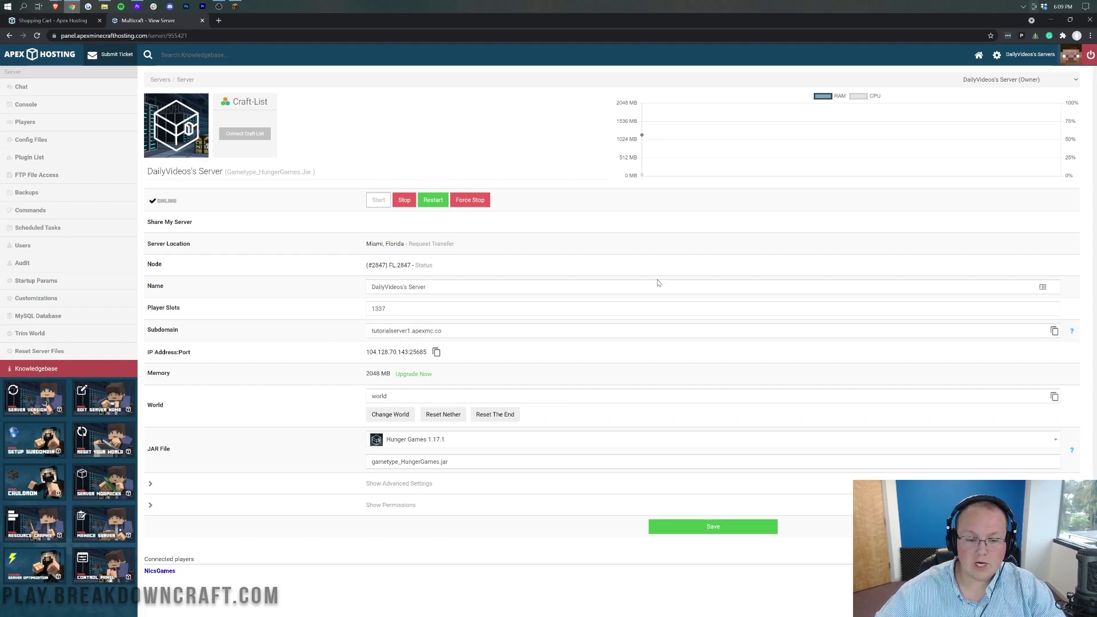
pyautogui.click(235, 7)
pyautogui.press('Escape')
pyautogui.press('Escape')
pyautogui.click(527, 243)
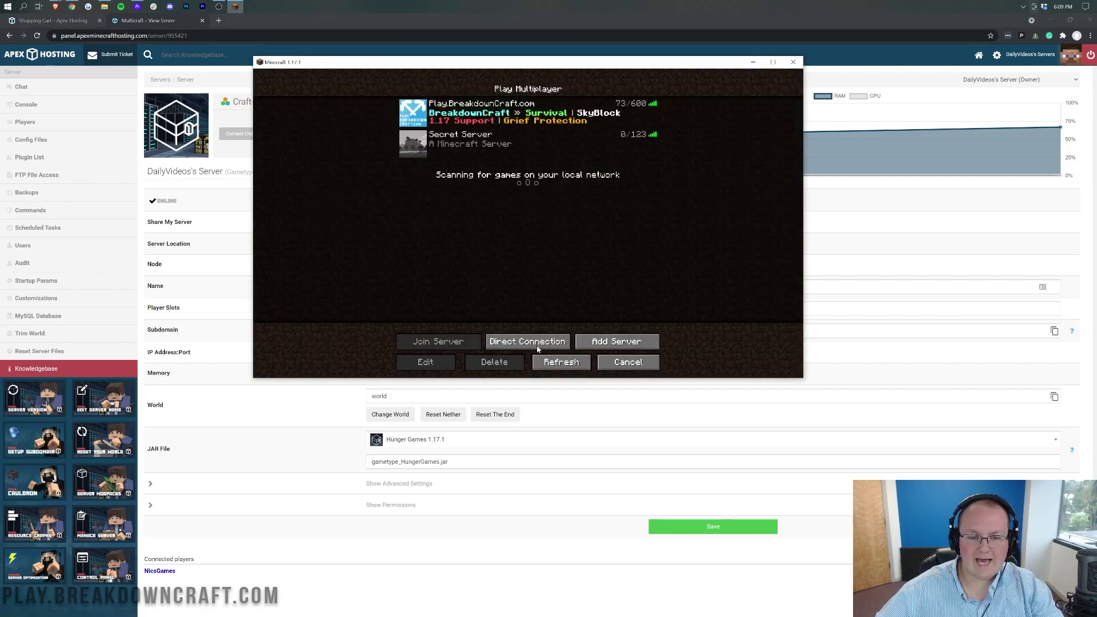
pyautogui.click(527, 340)
pyautogui.hotkey('ctrl', 'a')
pyautogui.hotkey('ctrl', 'v')
pyautogui.click(538, 246)
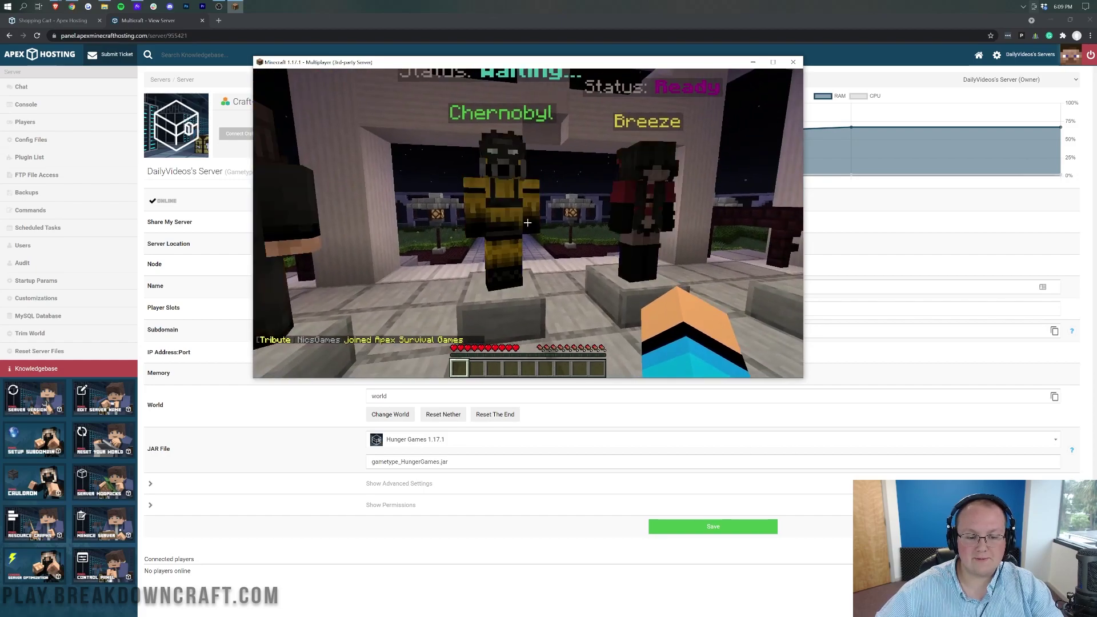
# - Walk to the arena characters in the hub, join the Breeze arena, and exit it with /hg leave
pyautogui.press('s')
pyautogui.press('d')
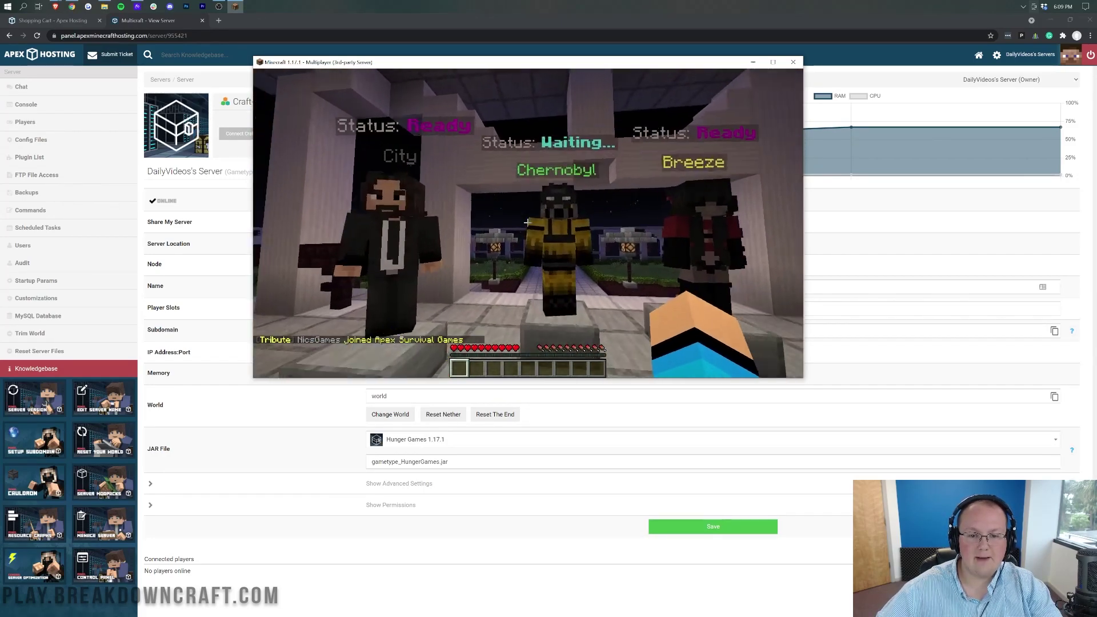
pyautogui.press('w')
pyautogui.press('a')
pyautogui.press('w')
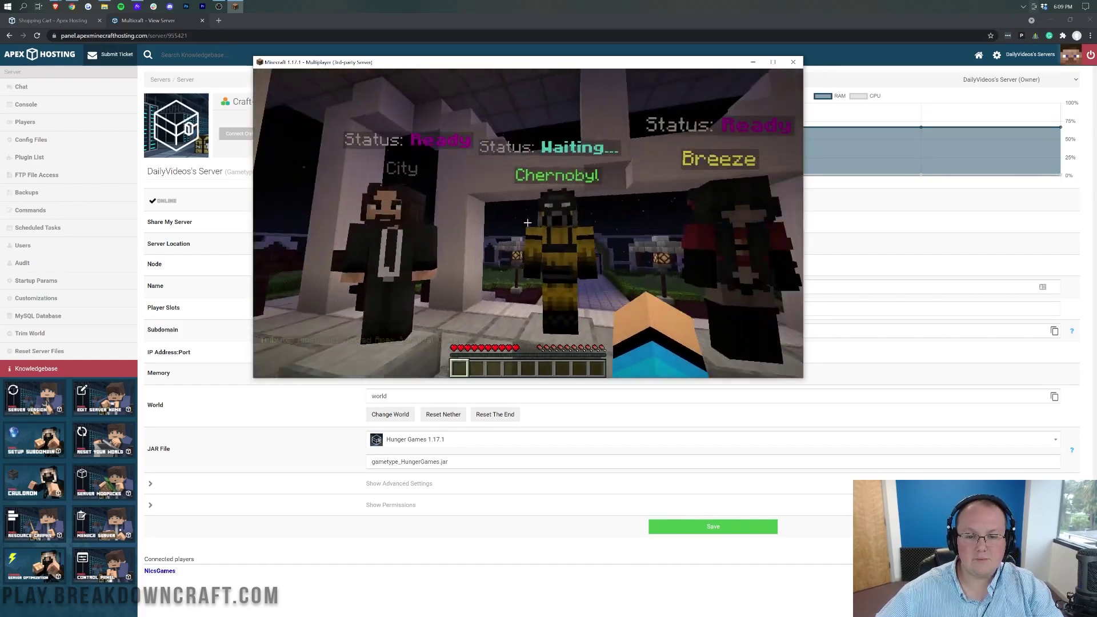
pyautogui.press('w')
pyautogui.rightClick(527, 223)
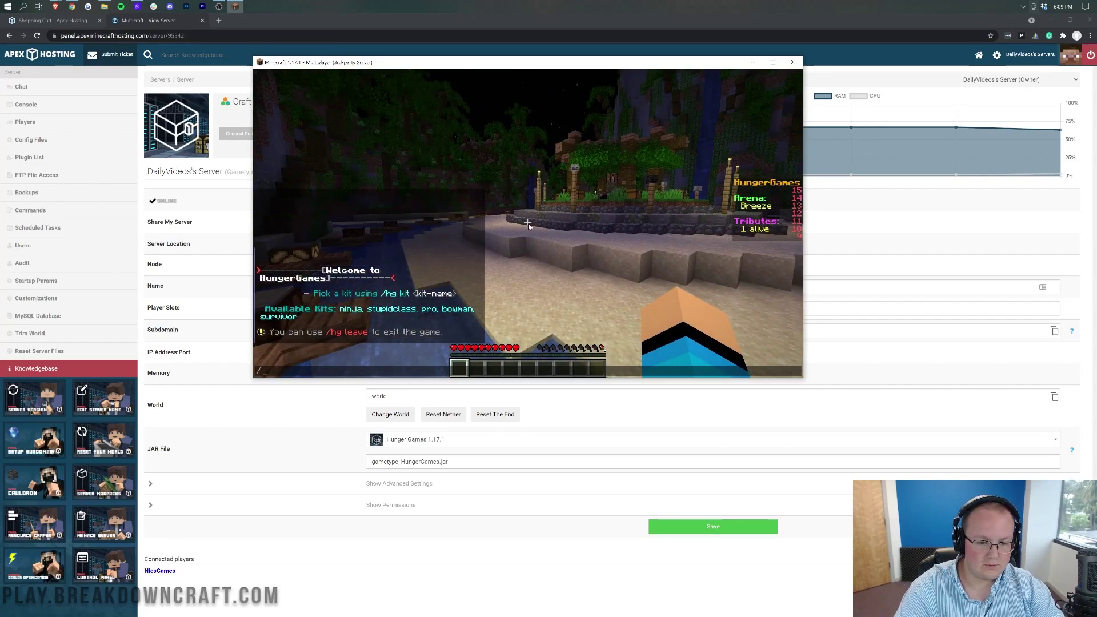
pyautogui.press('Return')
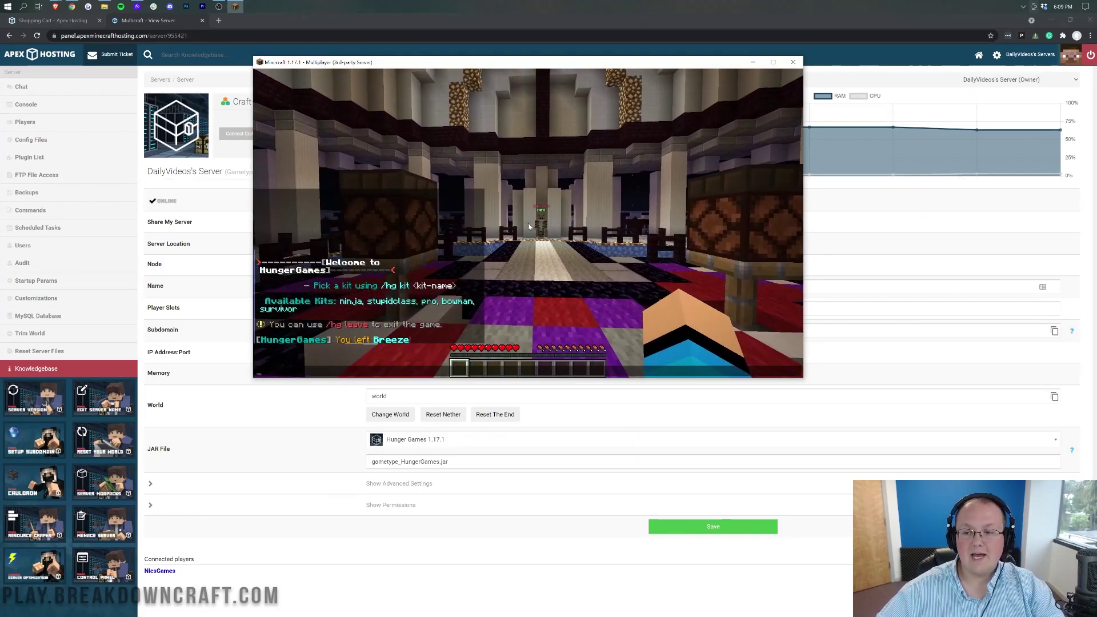
# - Switch back to the browser's server panel, open FTP File Access, and log in with the control panel password
pyautogui.hotkey('alt', 'Tab')
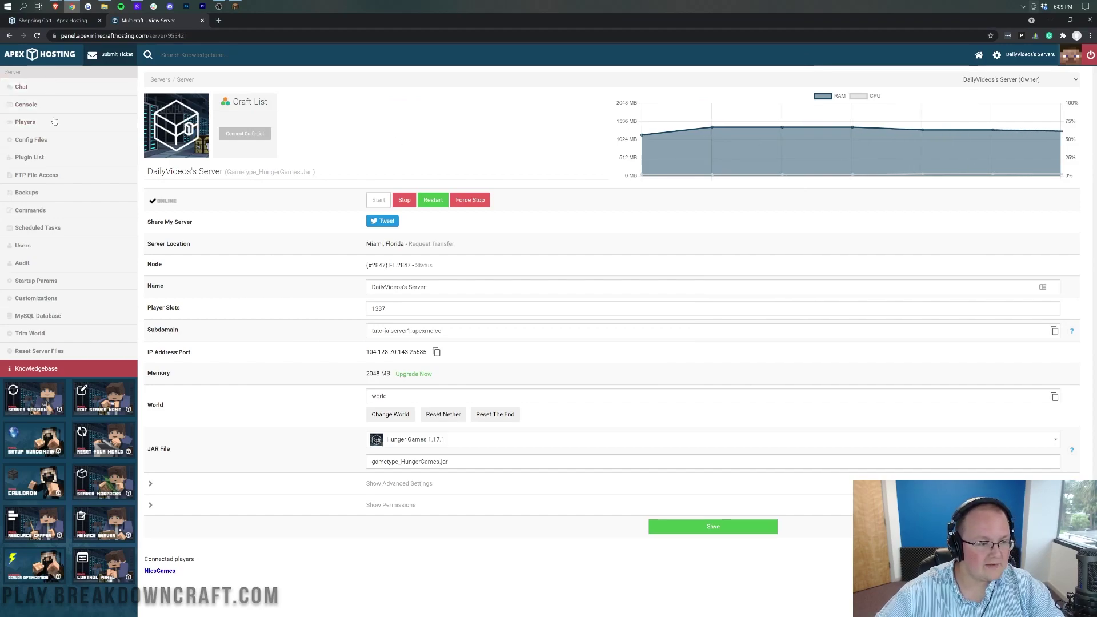
pyautogui.click(66, 179)
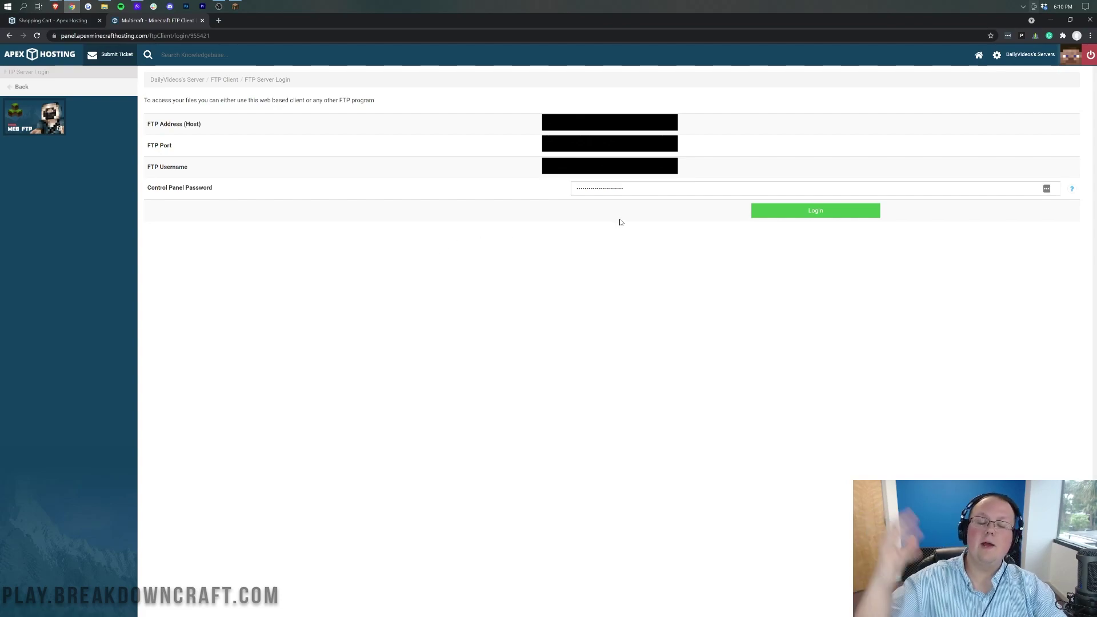
pyautogui.click(784, 210)
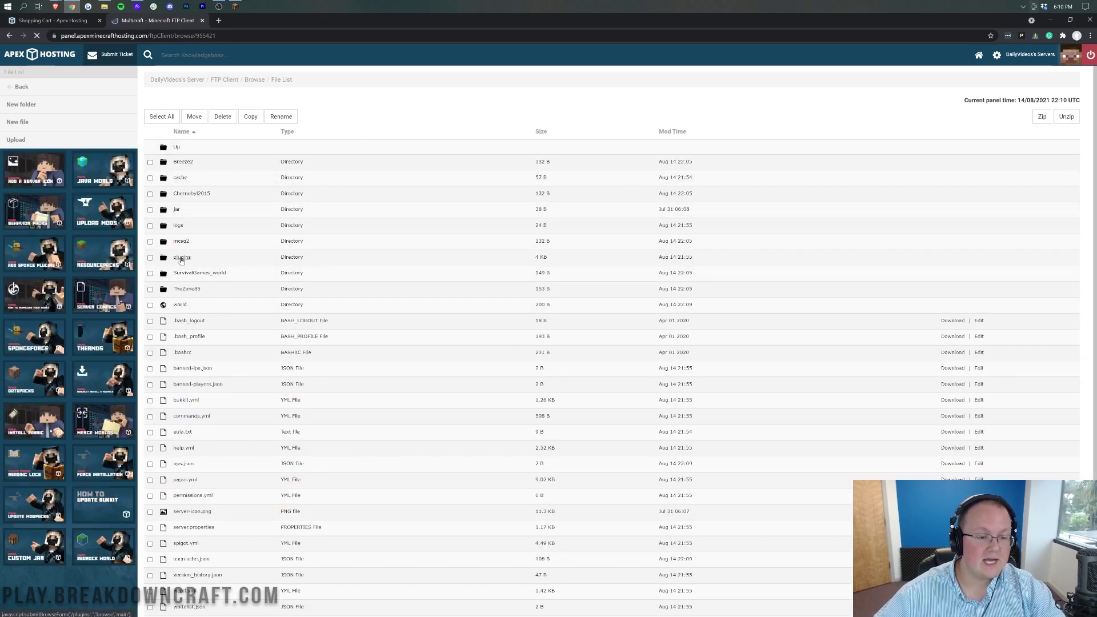
# - Examine the plugins folder and its Essentials configuration files, and return to the root of the server's file browser
pyautogui.click(182, 258)
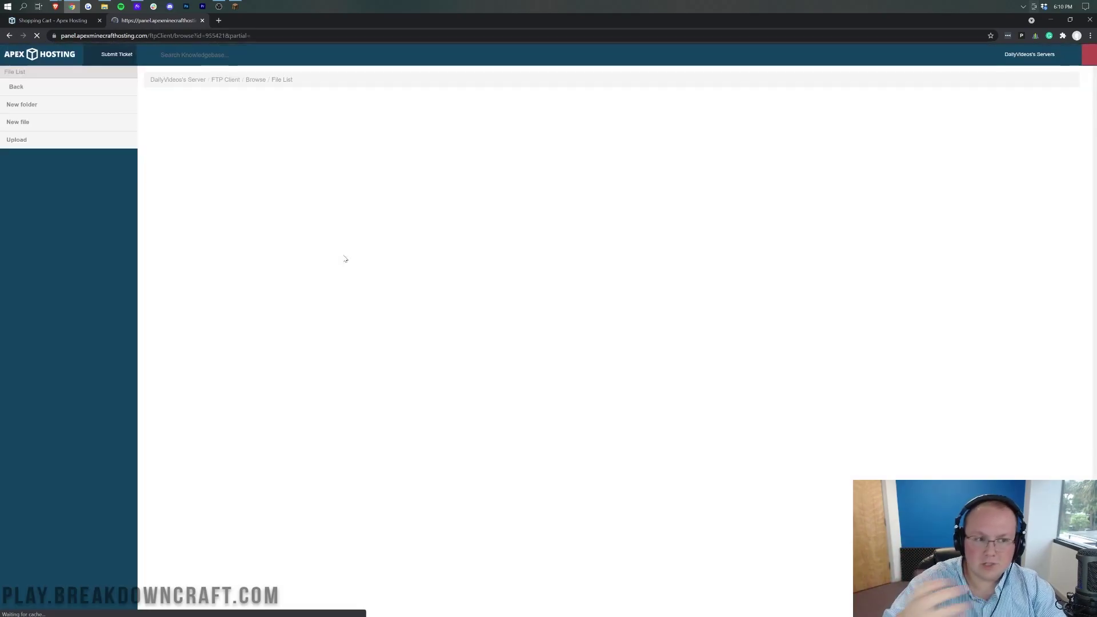
pyautogui.scroll(-4, 345, 259)
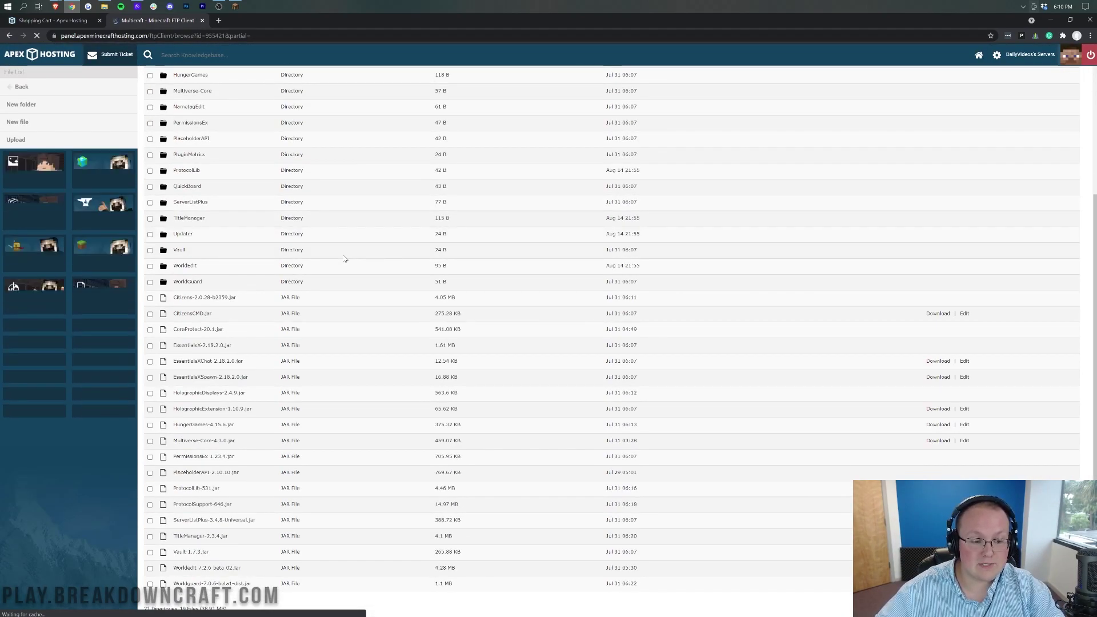
pyautogui.scroll(4, 345, 259)
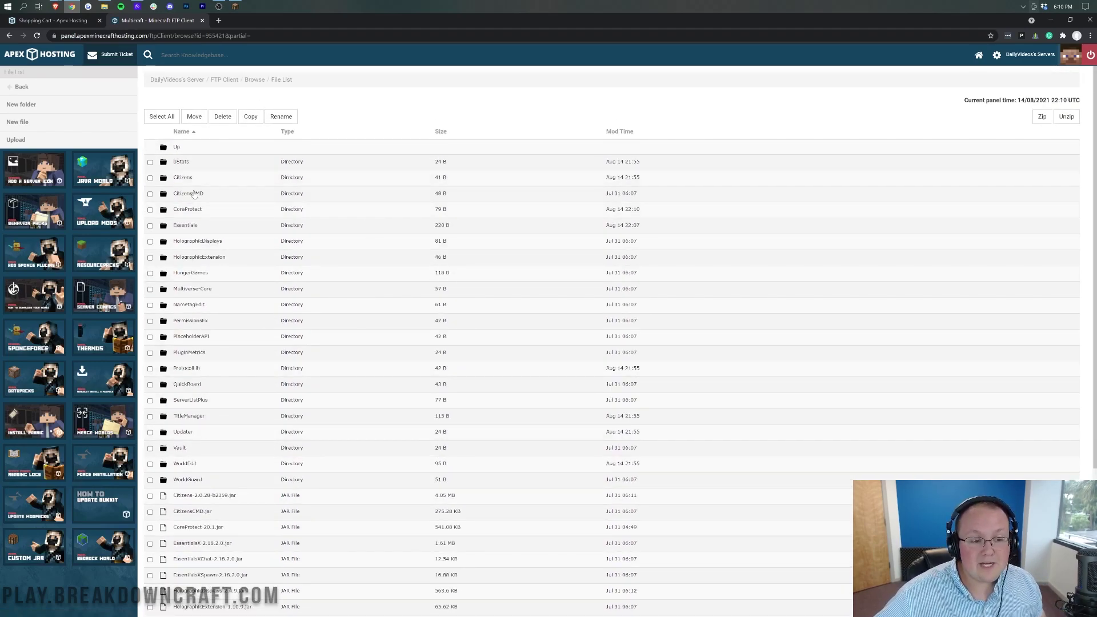
pyautogui.click(193, 228)
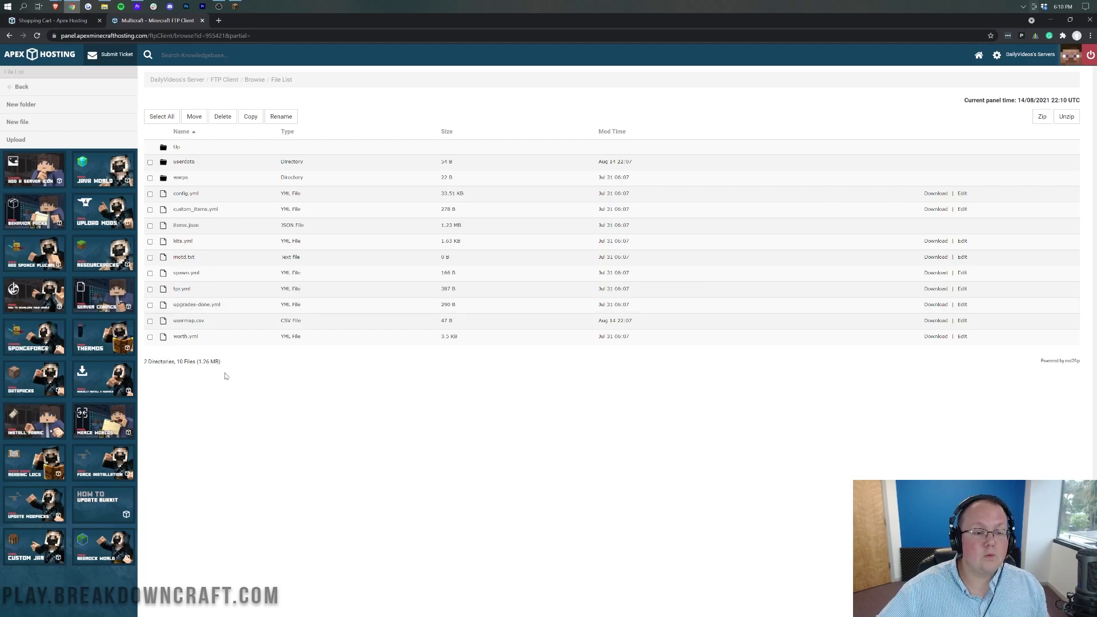
pyautogui.click(255, 80)
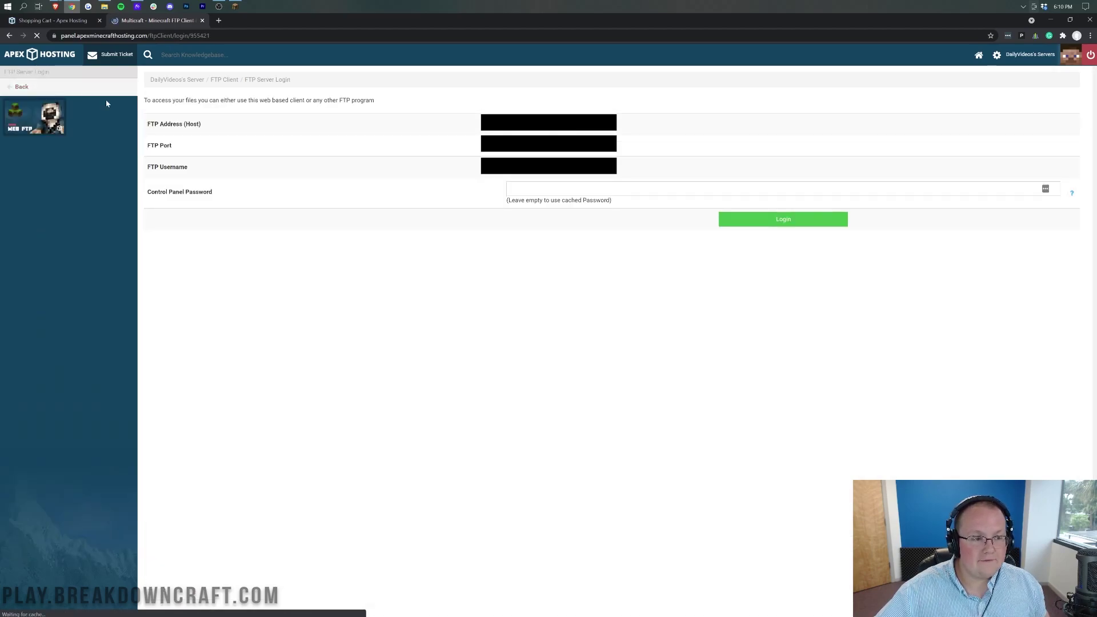
# - Return from the FTP login to the main server page, and switch to Minecraft to walk up to the arena characters
pyautogui.click(35, 87)
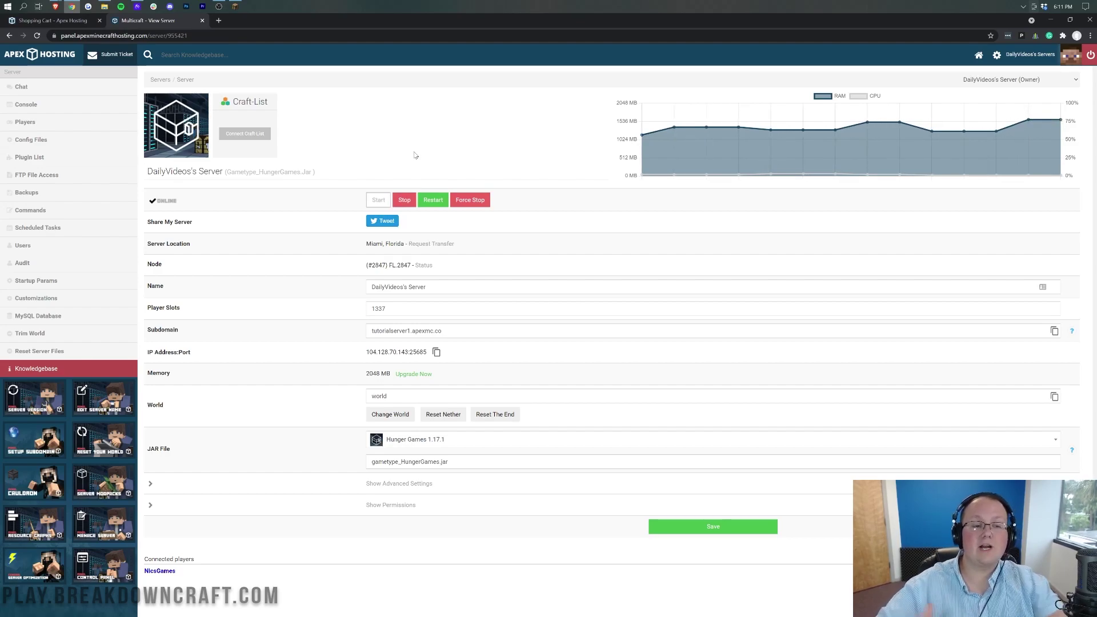
pyautogui.click(235, 6)
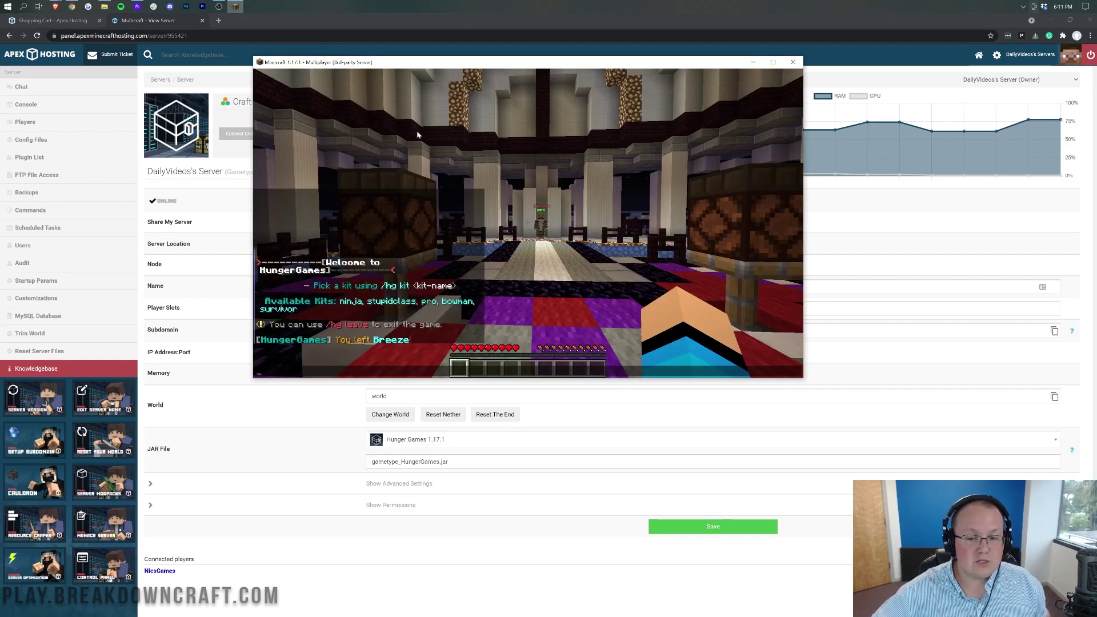
pyautogui.click(492, 173)
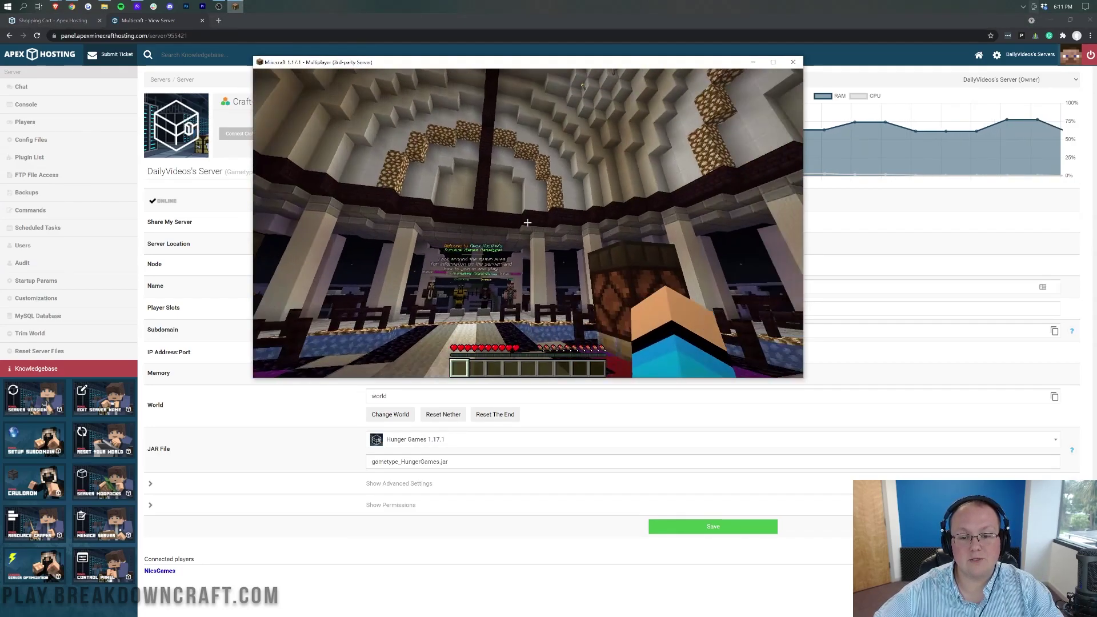
pyautogui.press('w')
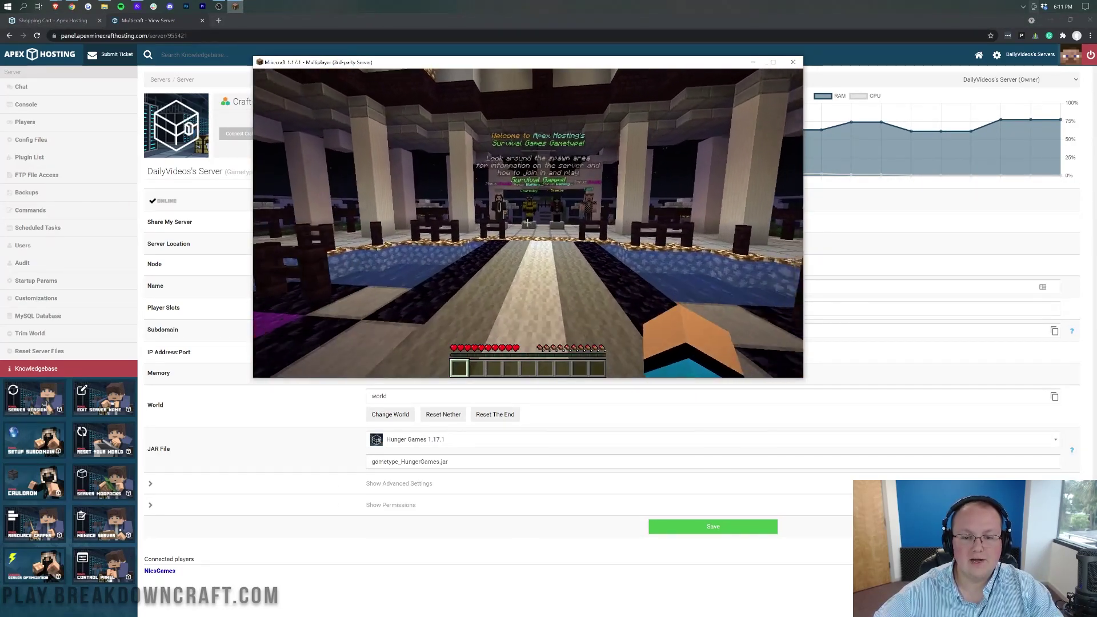
pyautogui.press('w')
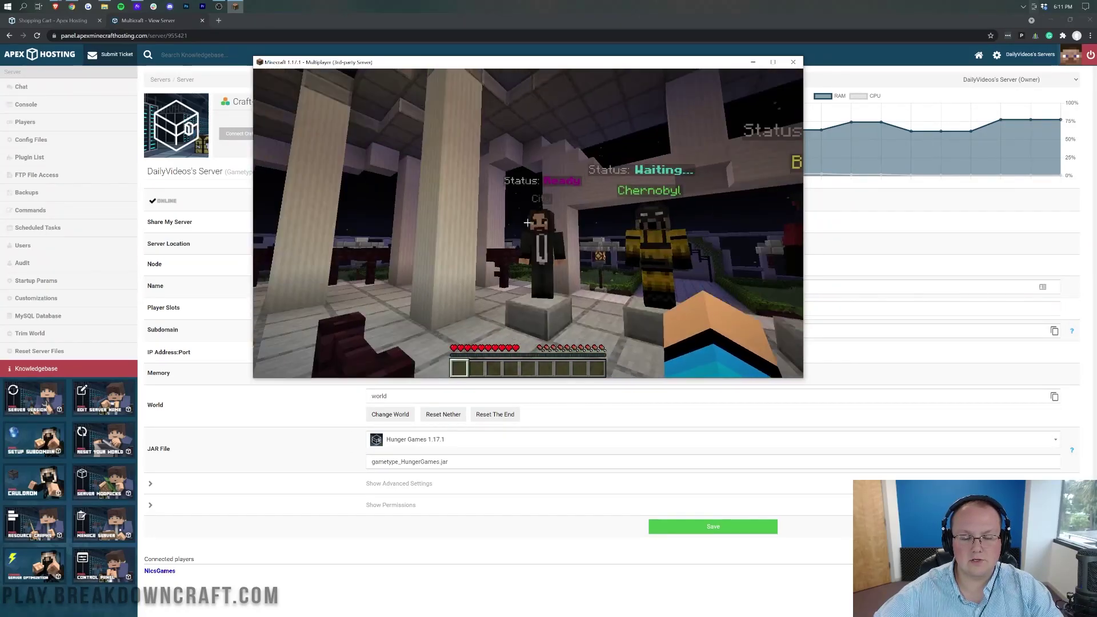
# - Walk across the hub to the Arena Creation area and examine the signs on creating and adding arenas
pyautogui.press('w')
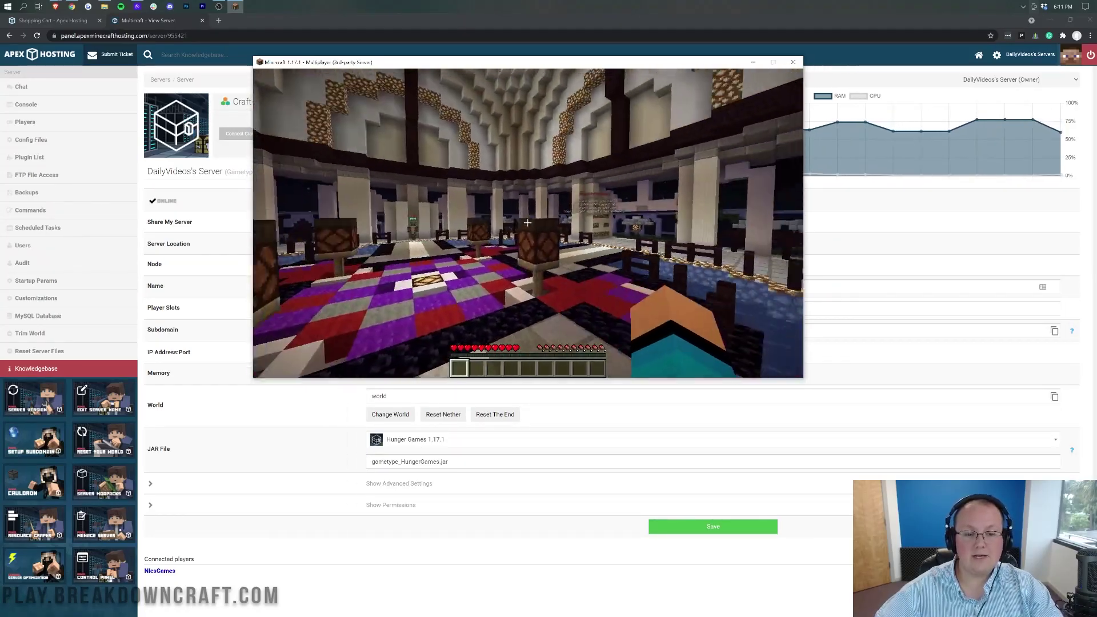
pyautogui.press('w')
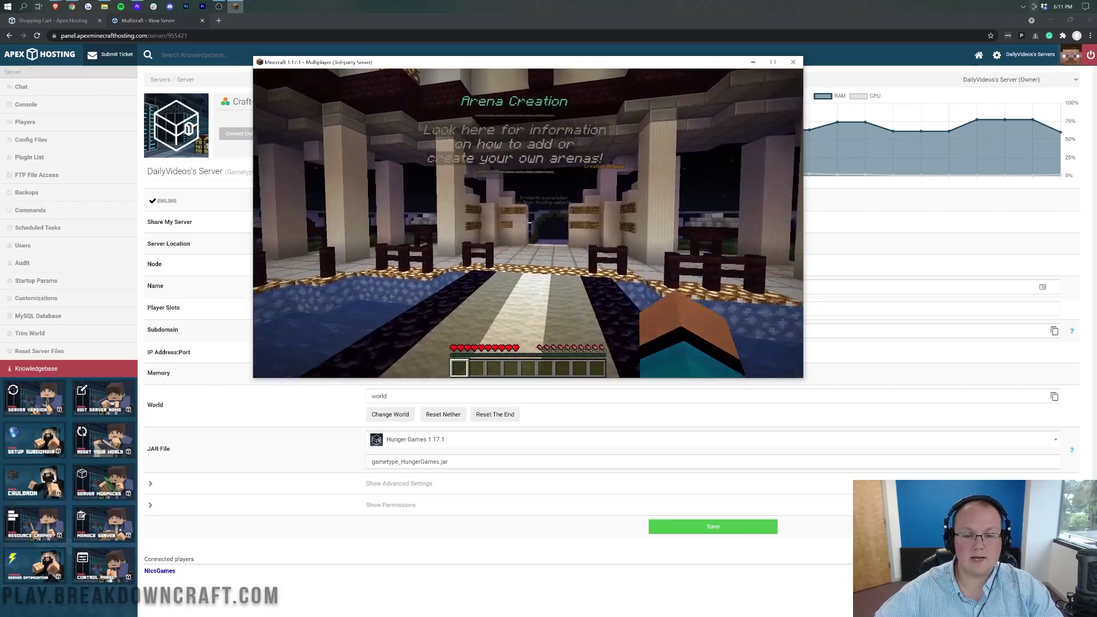
pyautogui.press('w')
pyautogui.press('w')
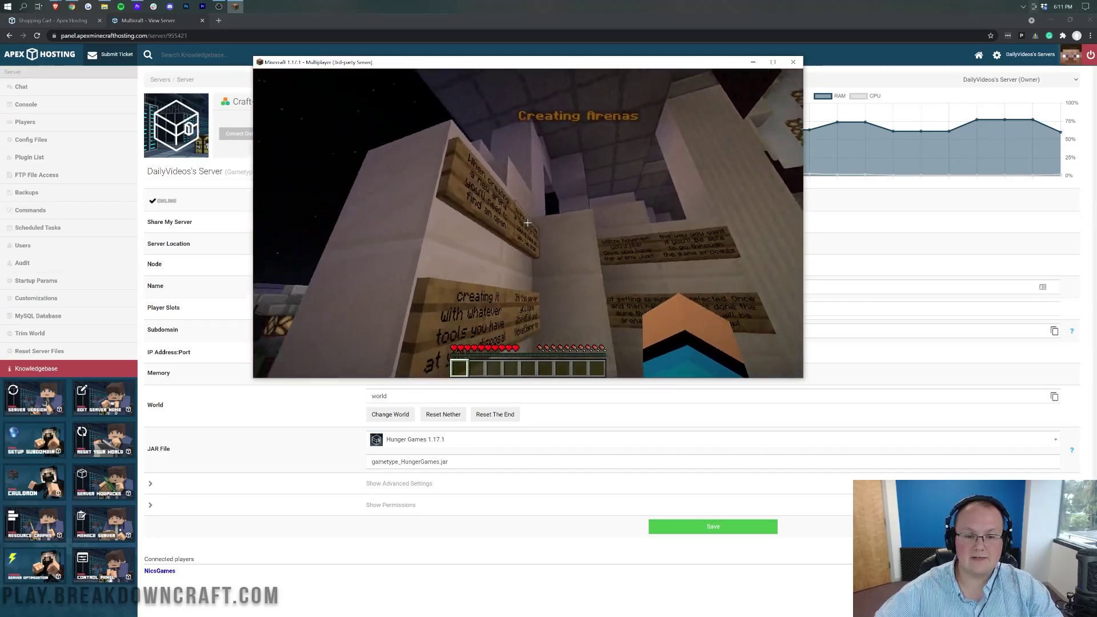
pyautogui.press('w')
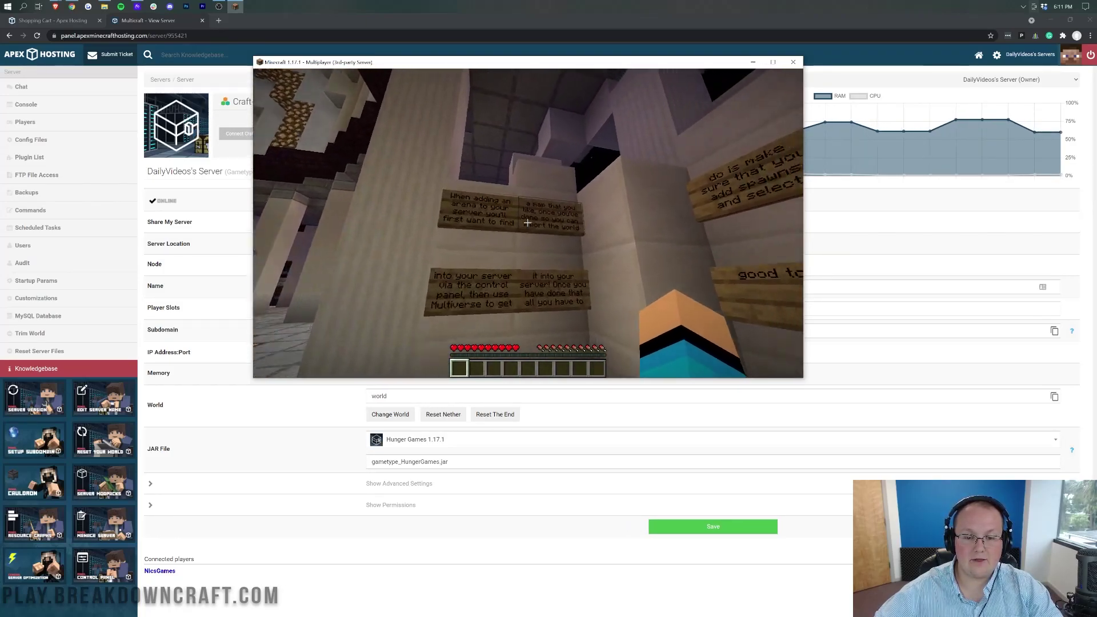
pyautogui.press('s')
pyautogui.press('w')
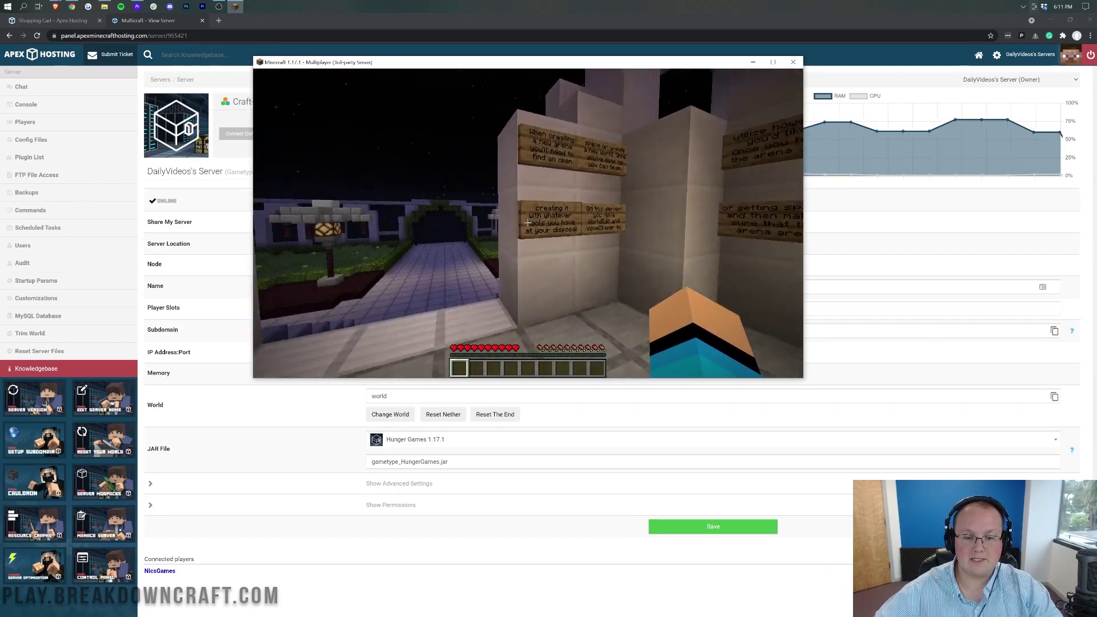
# - Walk back from the arena creation signs to the centre of the hub and look around the spawn area
pyautogui.press('w')
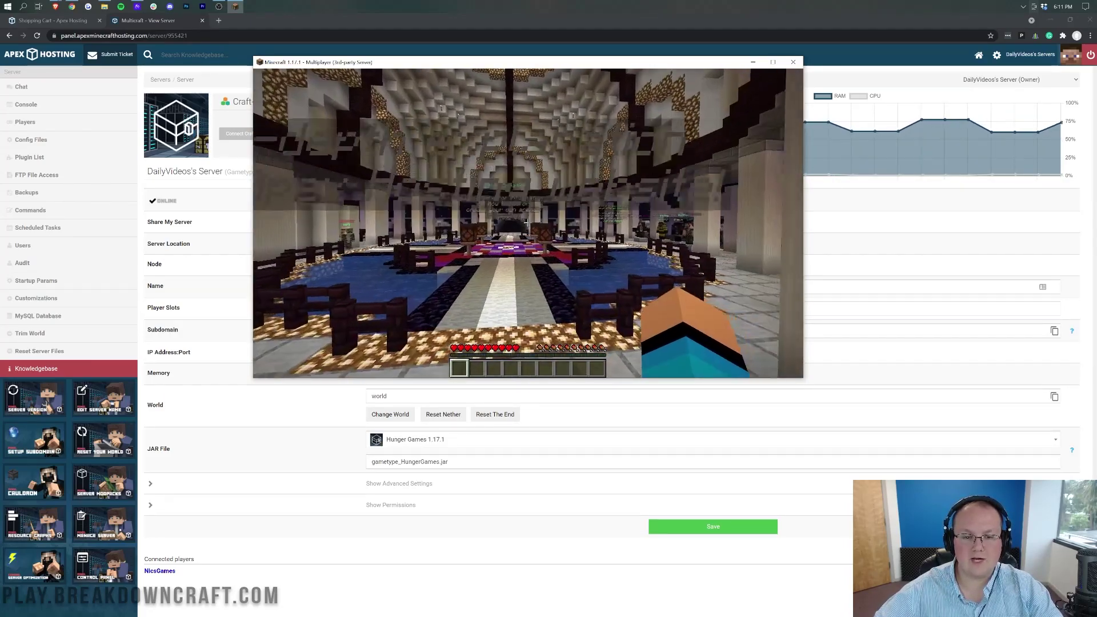
pyautogui.press('w')
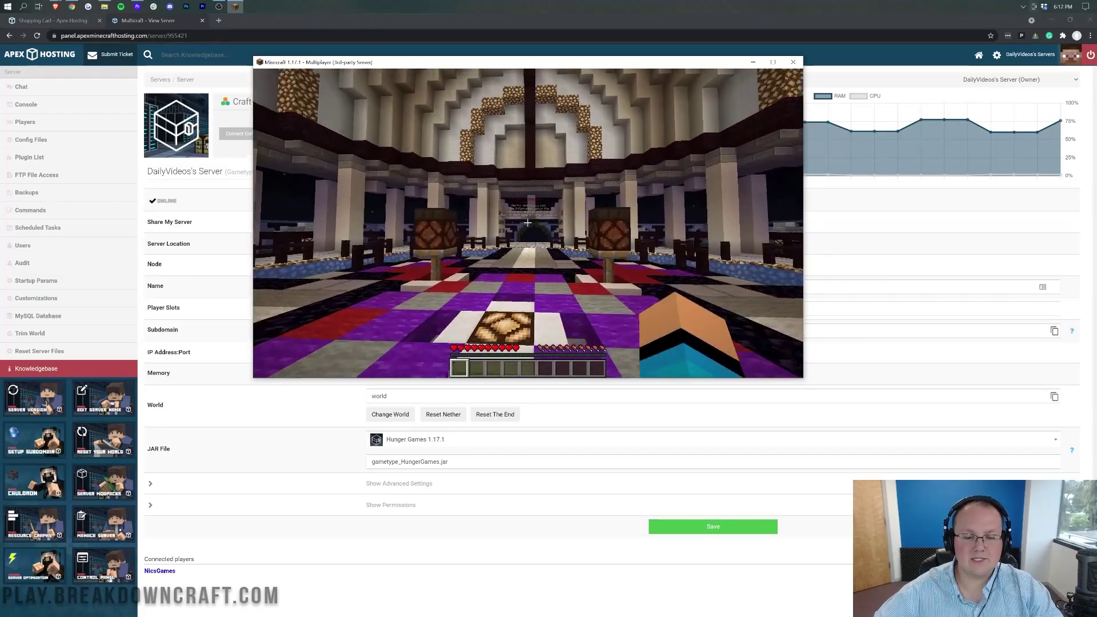
pyautogui.press('w')
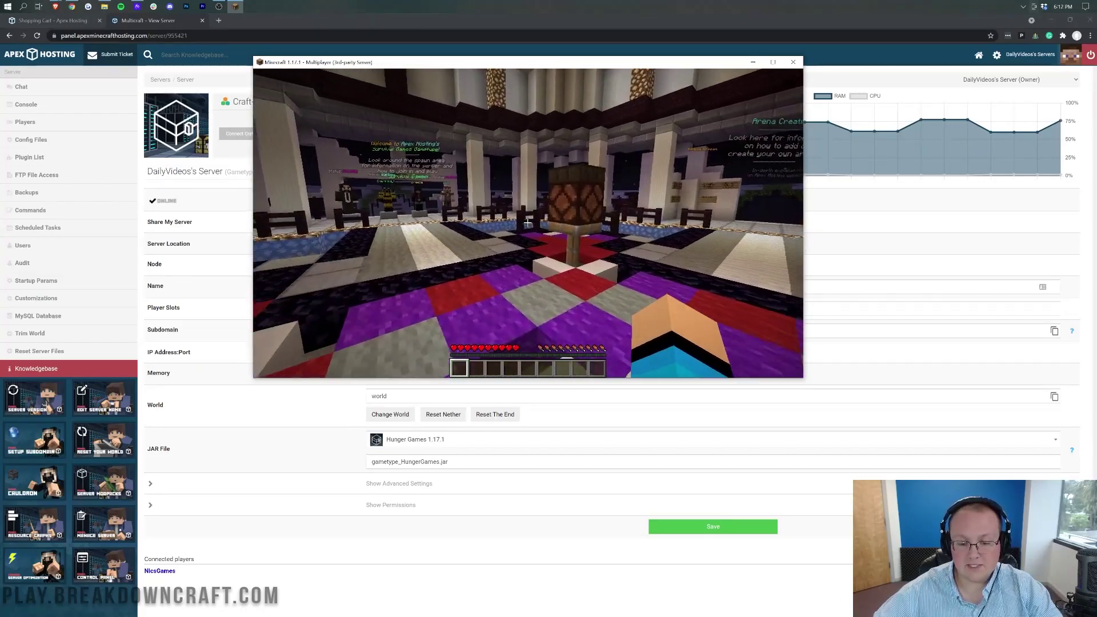
pyautogui.press('w')
# - Release the game's mouse control, switch back to the browser's server panel, and open its chat widget
pyautogui.press('t')
pyautogui.click(932, 222)
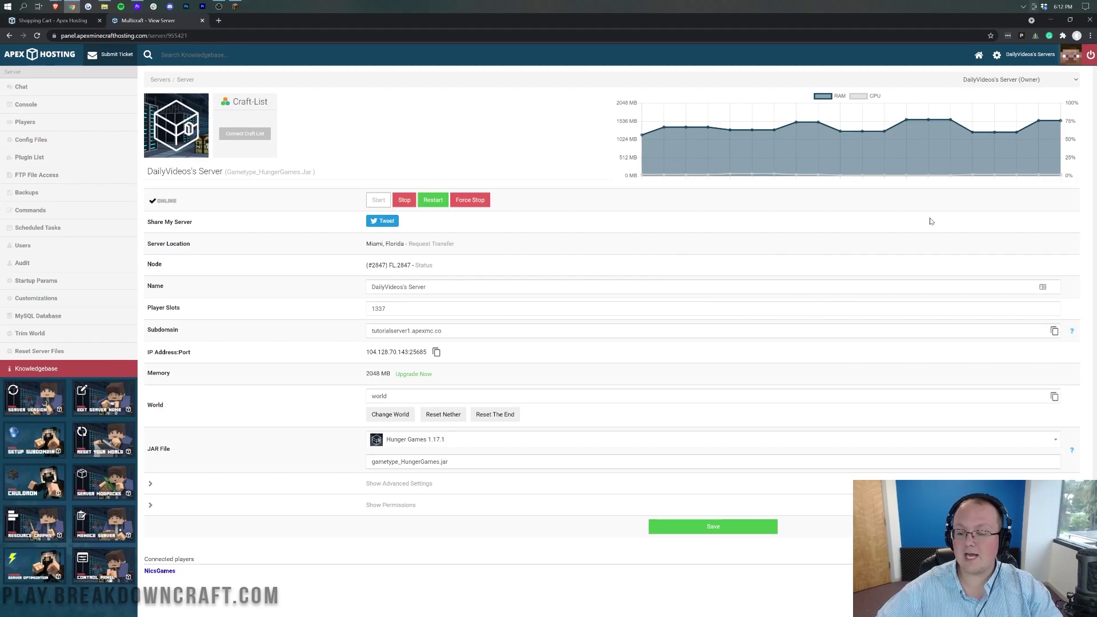
pyautogui.click(219, 7)
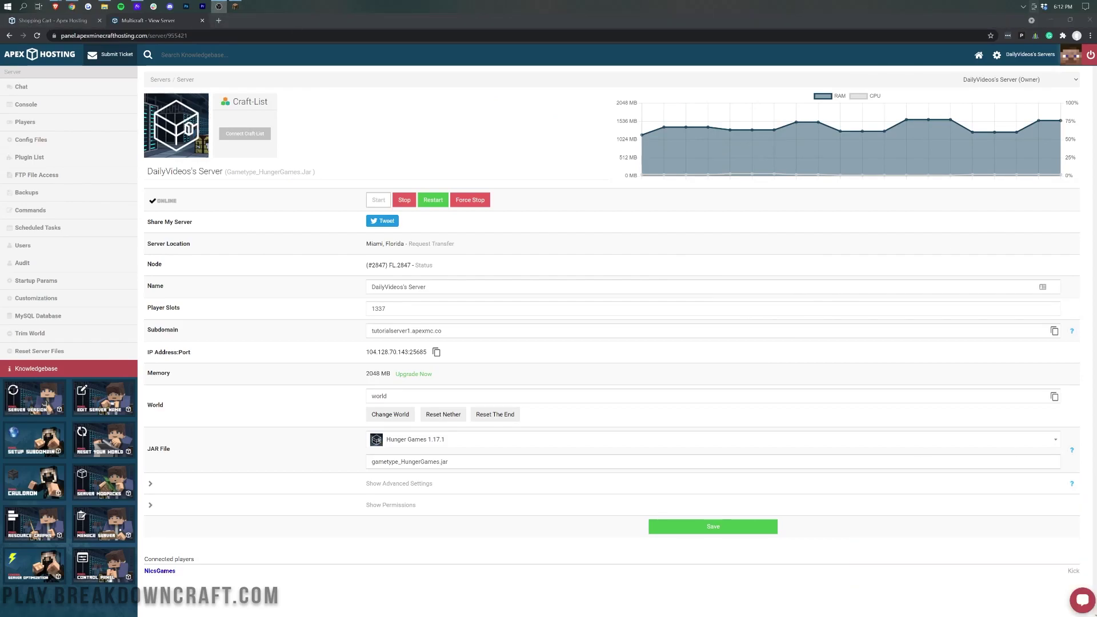
pyautogui.click(1078, 601)
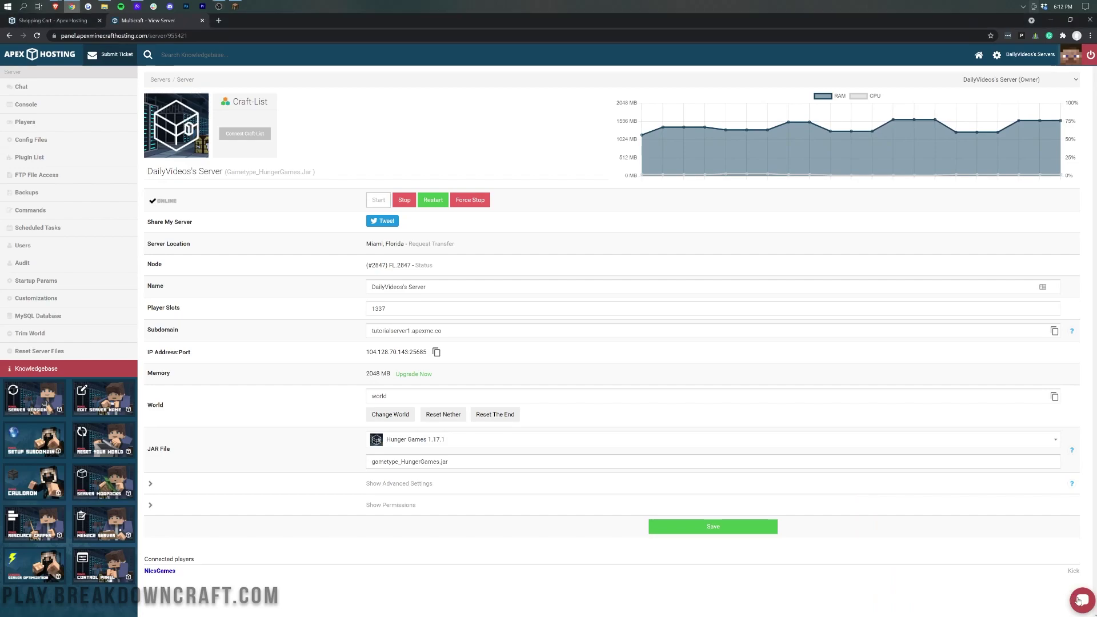
pyautogui.click(1085, 605)
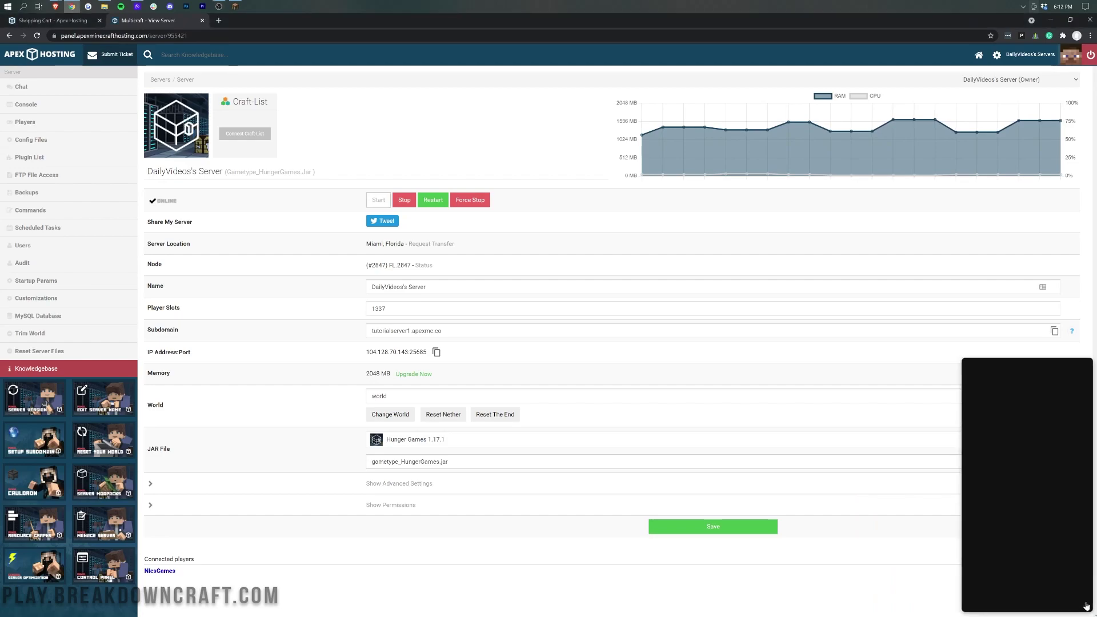